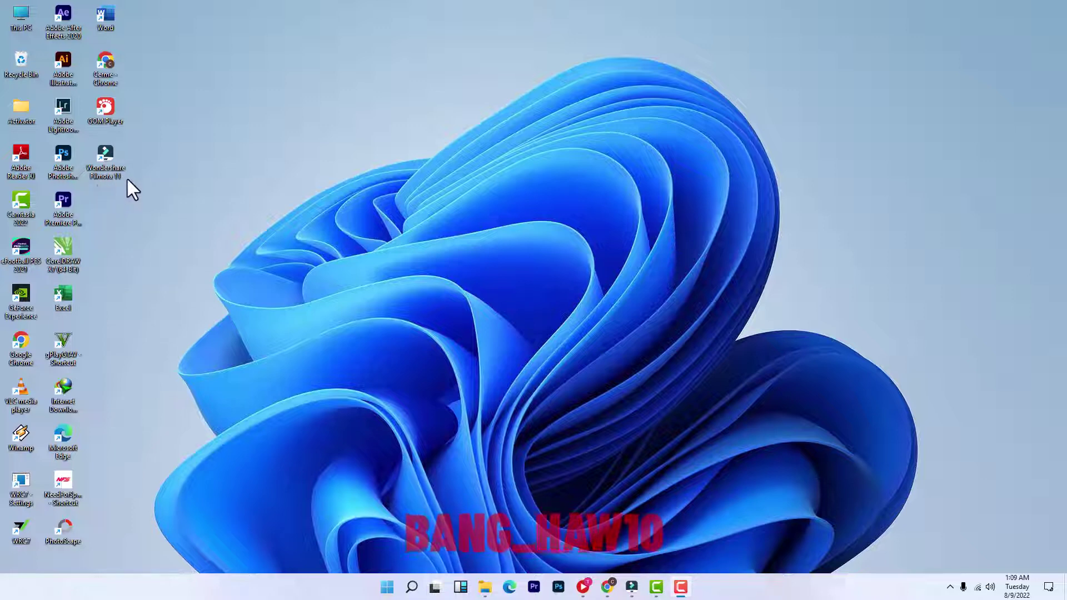
# Step: Import the Wake - Rick Steel song and the jj proj logo image from File Explorer into Project Media
pyautogui.click(631, 587)
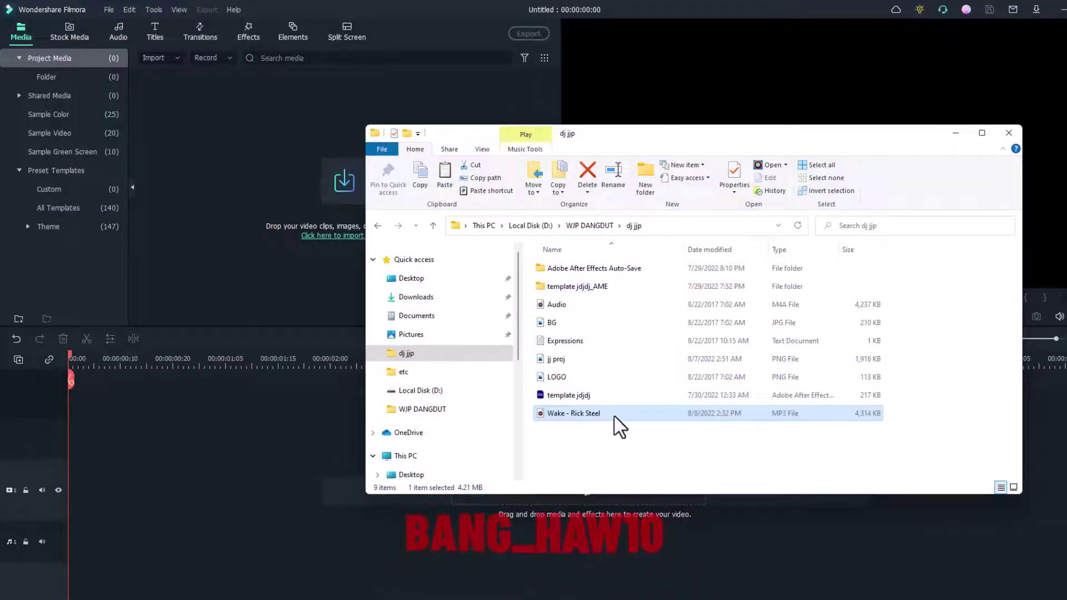
pyautogui.moveTo(605, 411); pyautogui.dragTo(268, 257)
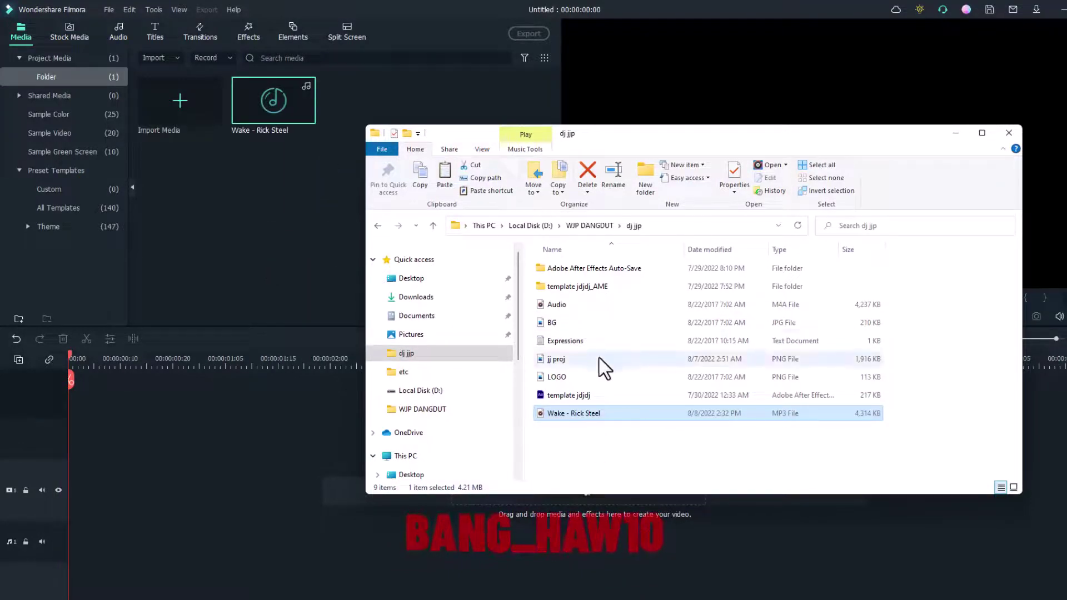
pyautogui.moveTo(562, 359)
pyautogui.mouseDown()
pyautogui.moveTo(311, 248)
pyautogui.moveTo(264, 131)
pyautogui.mouseUp()
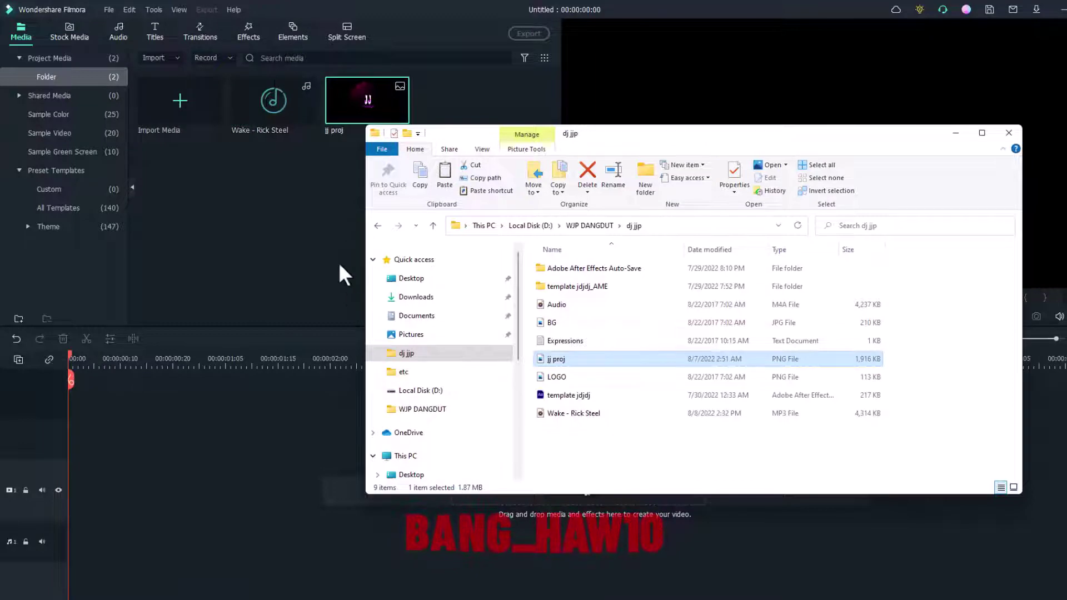
pyautogui.click(202, 246)
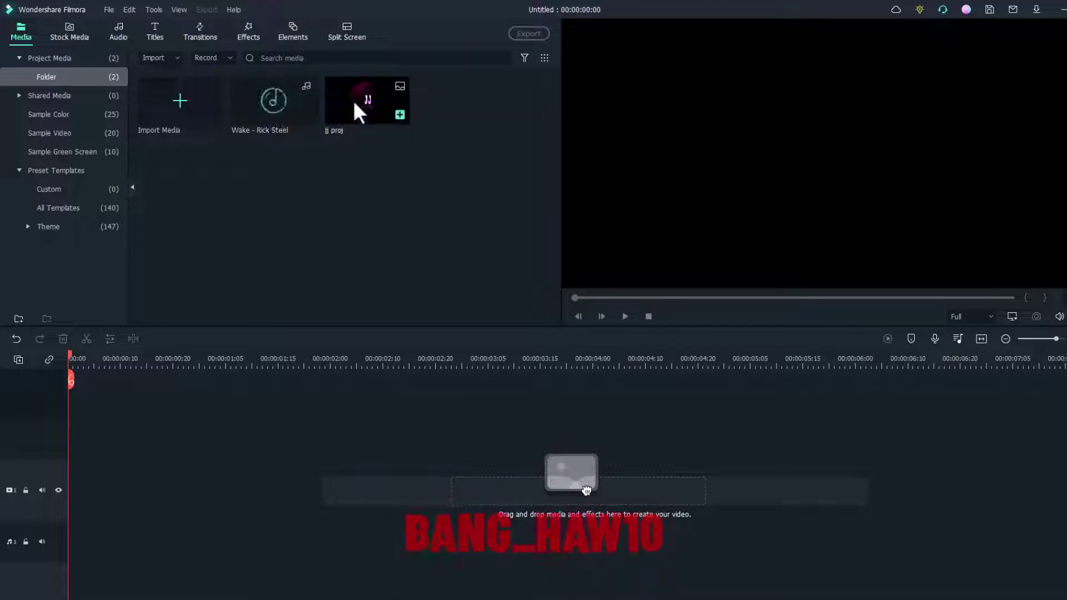
pyautogui.click(68, 31)
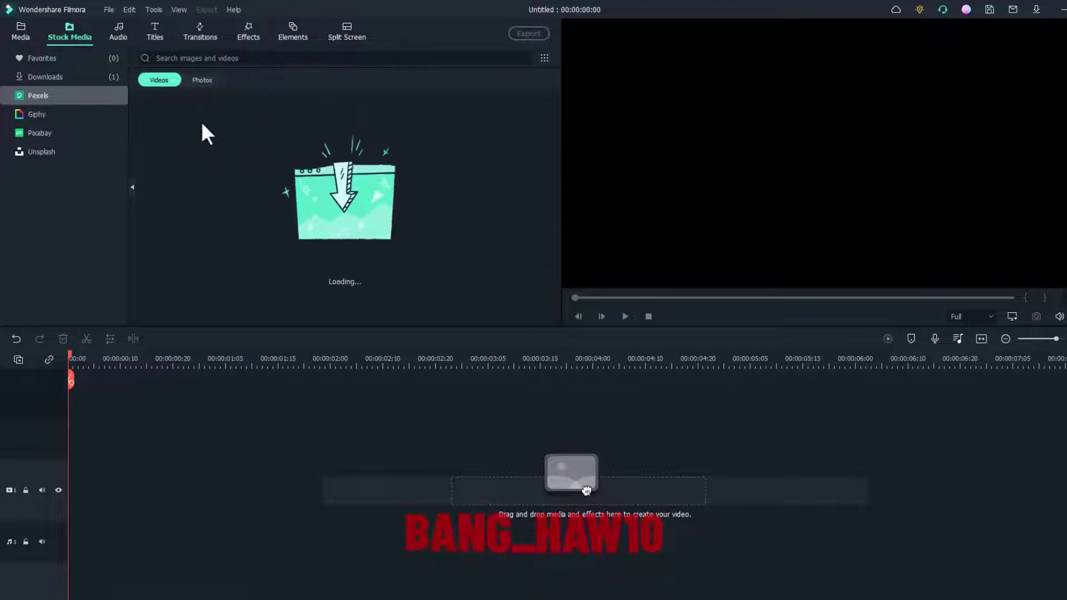
pyautogui.click(234, 60)
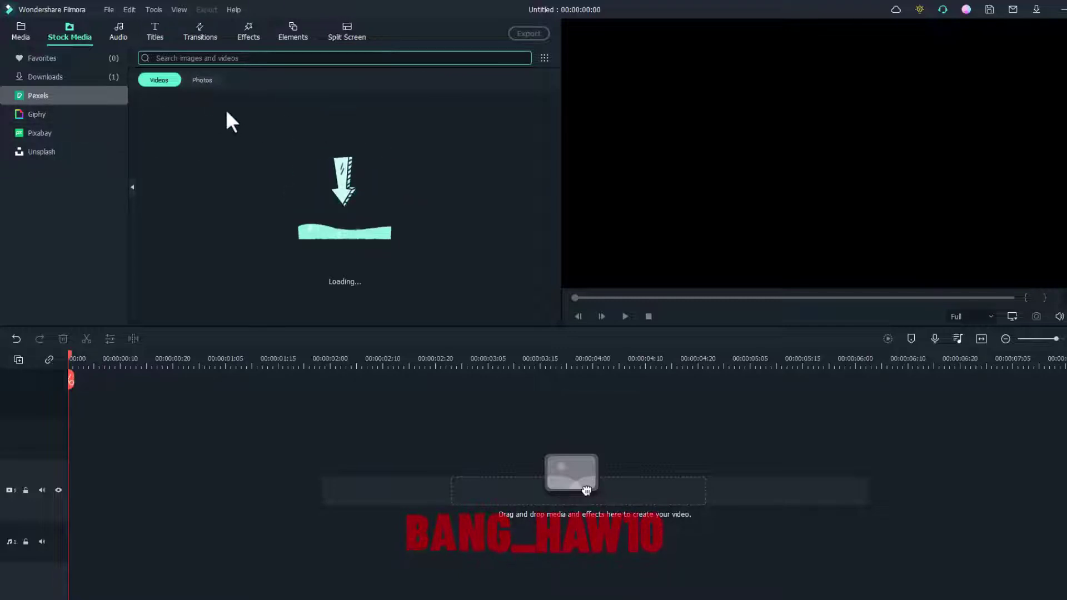
pyautogui.click(202, 80)
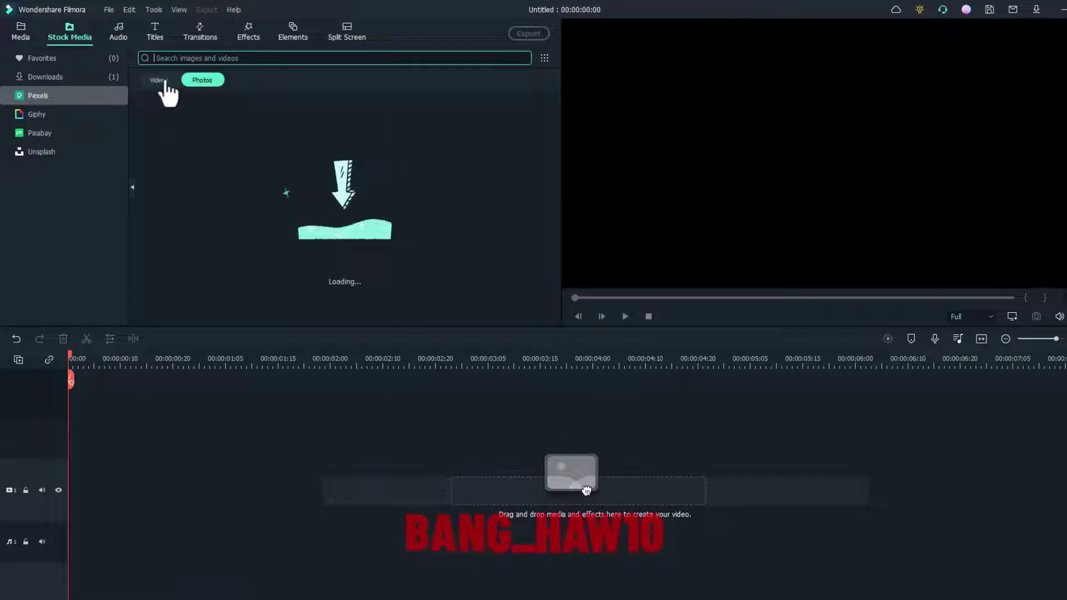
pyautogui.click(100, 117)
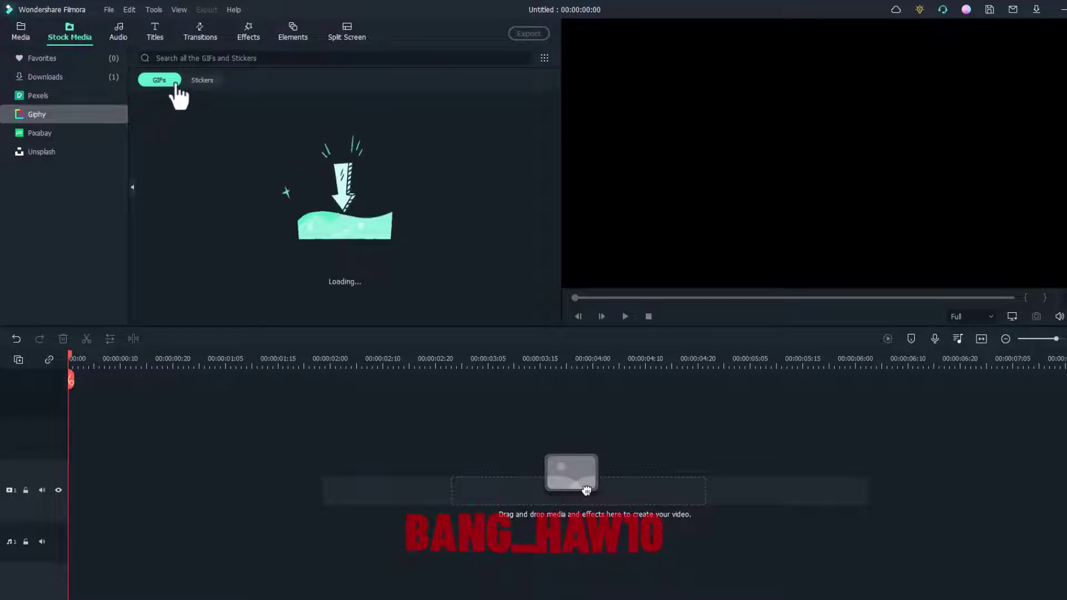
# Step: Preview the Wake - Rick Steel song and place it on the timeline's audio track
pyautogui.click(28, 35)
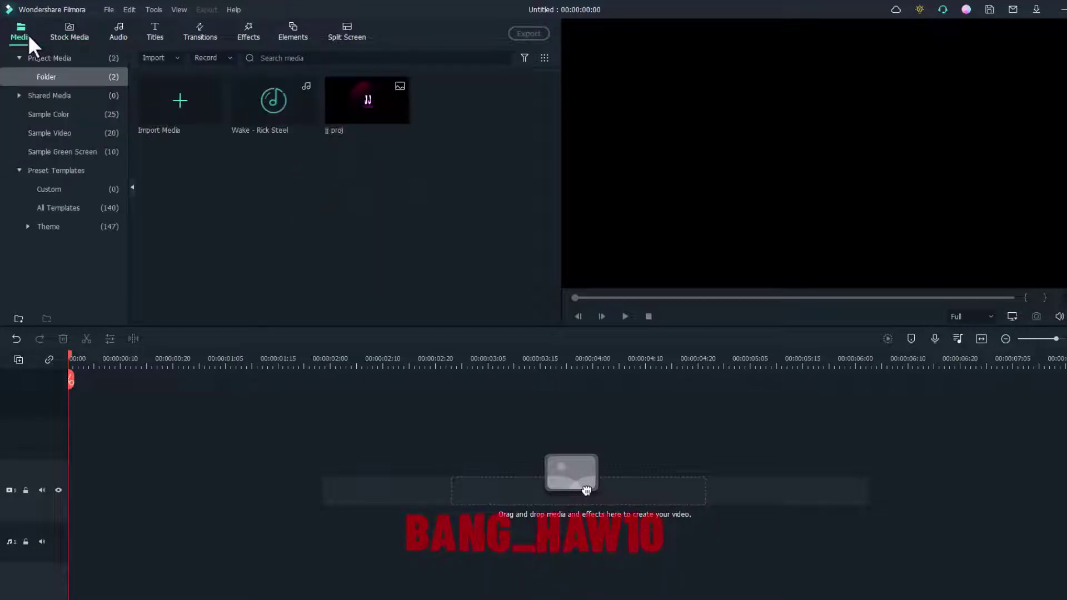
pyautogui.doubleClick(266, 115)
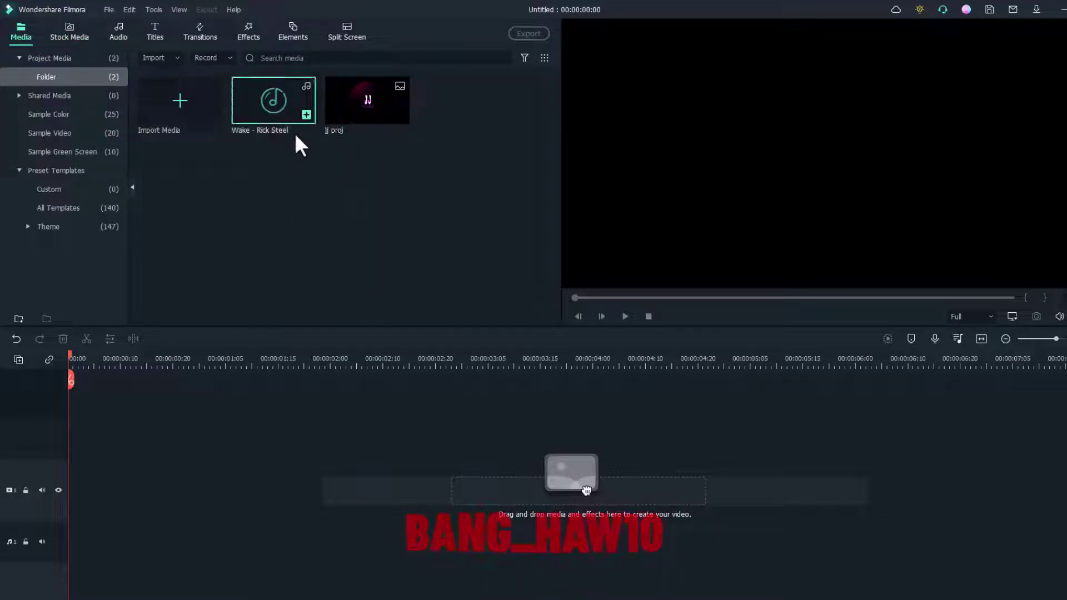
pyautogui.moveTo(274, 110)
pyautogui.mouseDown()
pyautogui.moveTo(117, 543)
pyautogui.moveTo(71, 532)
pyautogui.mouseUp()
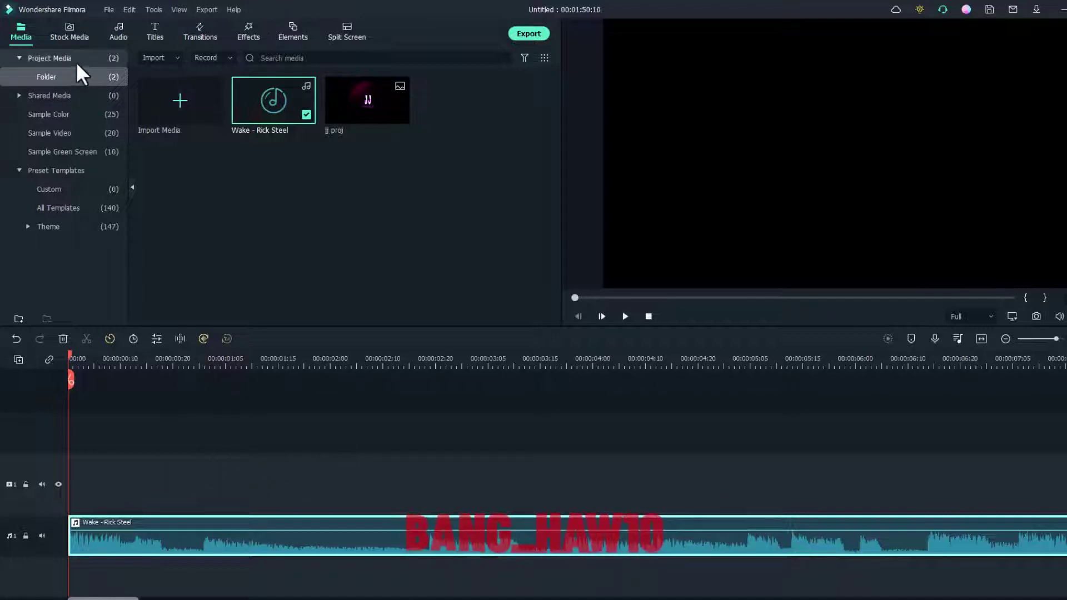
pyautogui.click(91, 115)
# Step: Browse the built-in Sample Video library
pyautogui.click(94, 129)
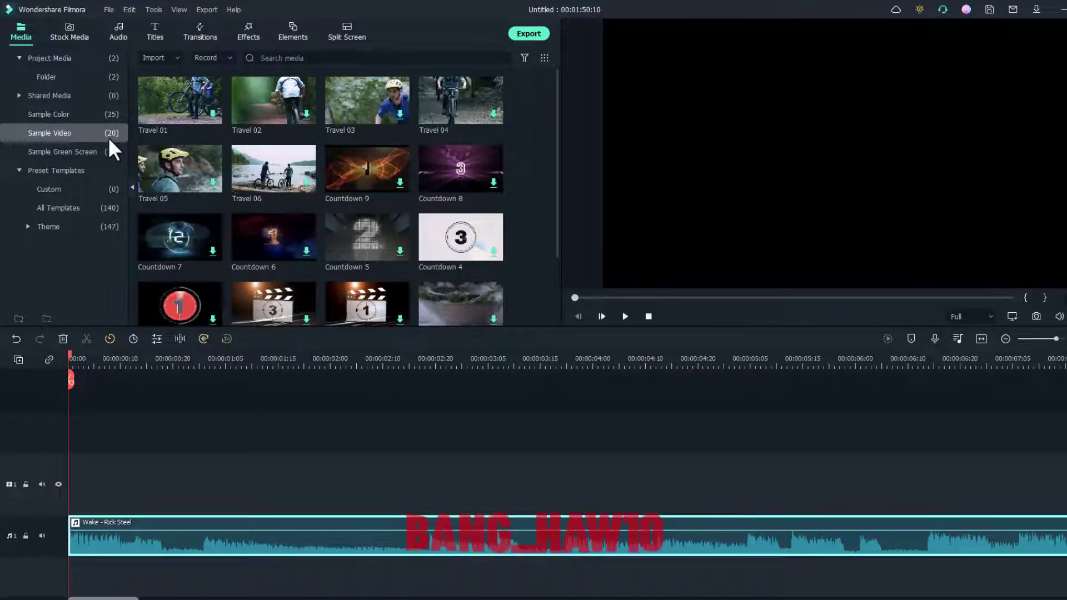
pyautogui.scroll(-2, 355, 165)
pyautogui.scroll(2, 357, 165)
# Step: Search Giphy stock media for 'pemandangan'
pyautogui.click(81, 40)
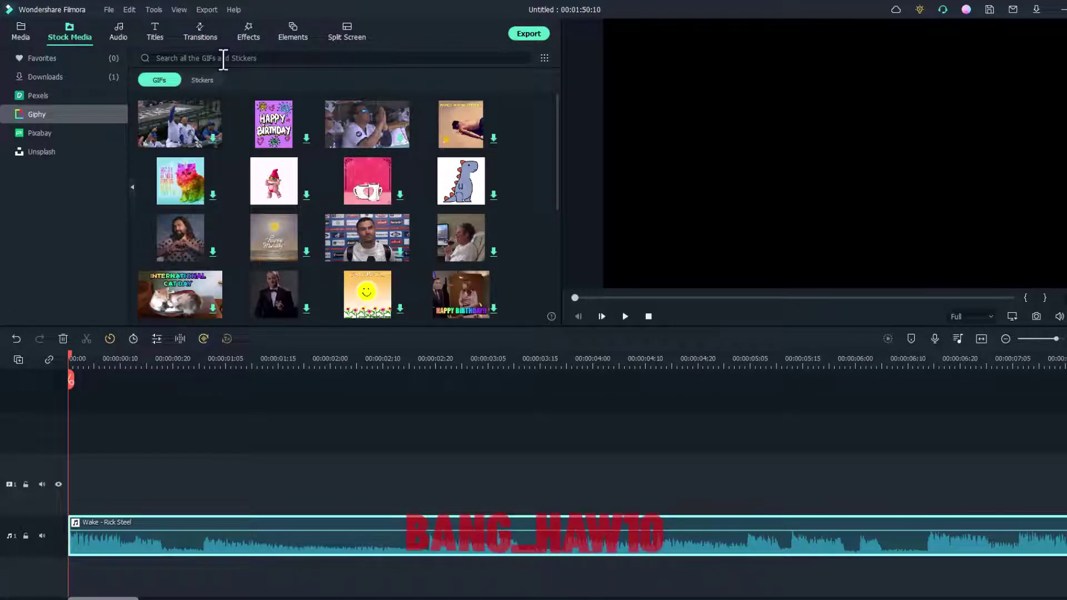
pyautogui.click(201, 58)
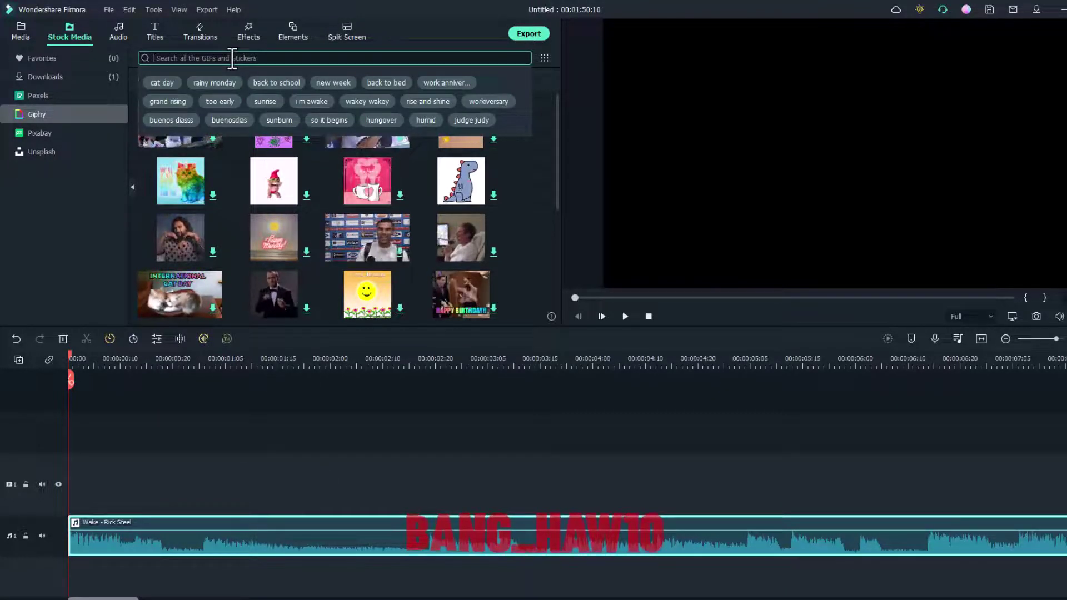
pyautogui.write('pe')
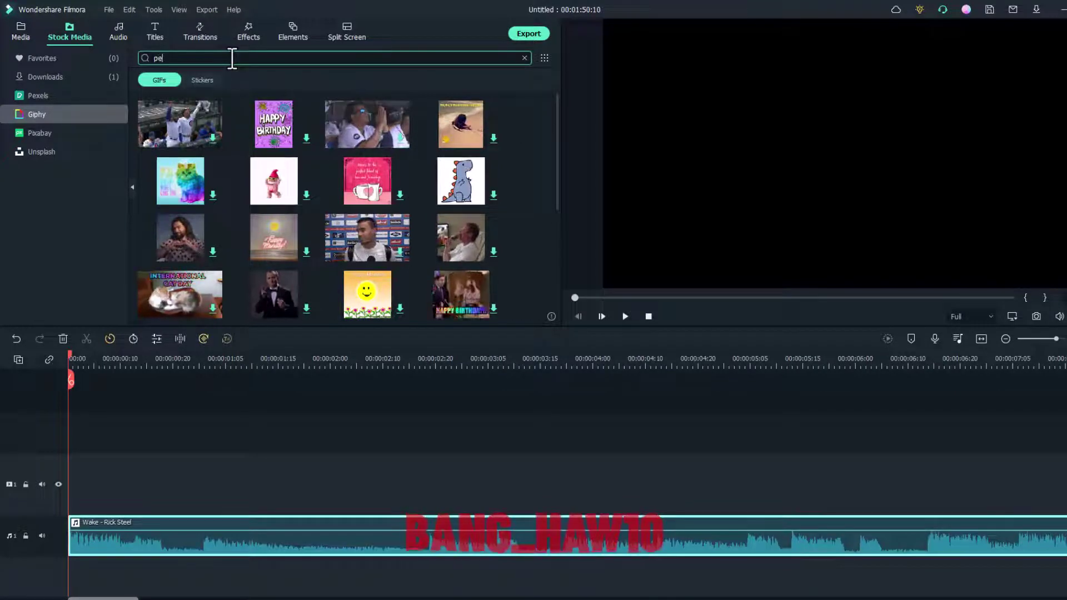
pyautogui.write('manda')
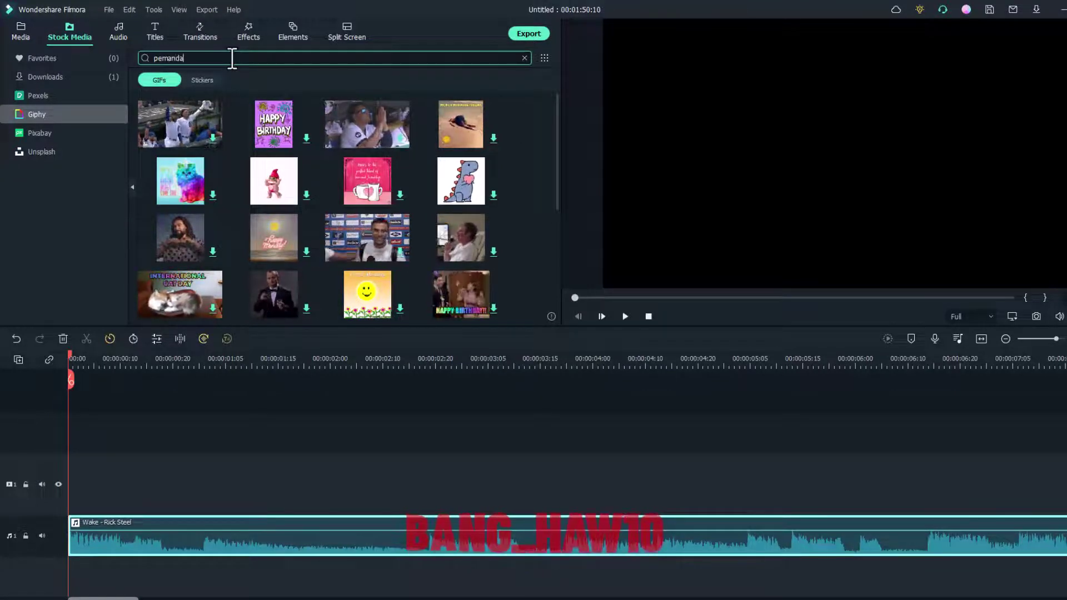
pyautogui.write('ngan')
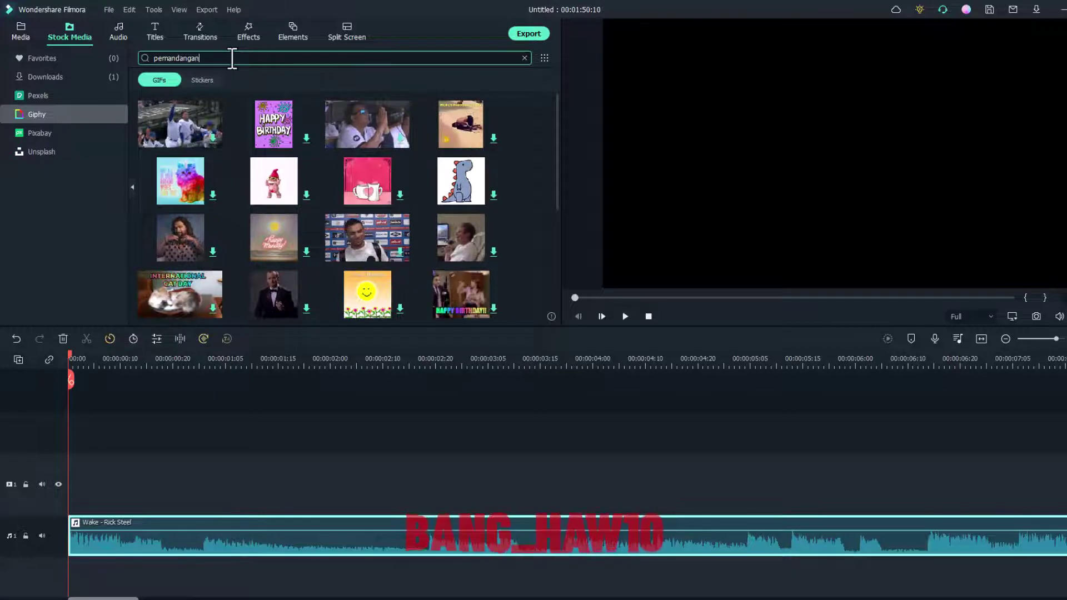
pyautogui.press('Return')
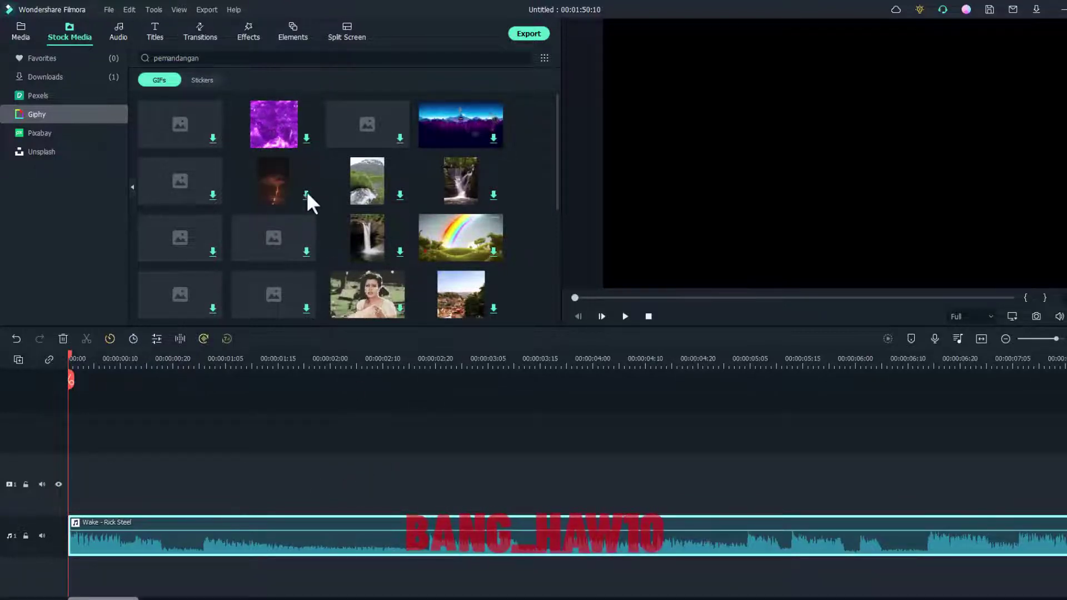
# Step: Search Pexels for 'pemandang', show video results, then switch the stock source to Pixabay
pyautogui.click(33, 98)
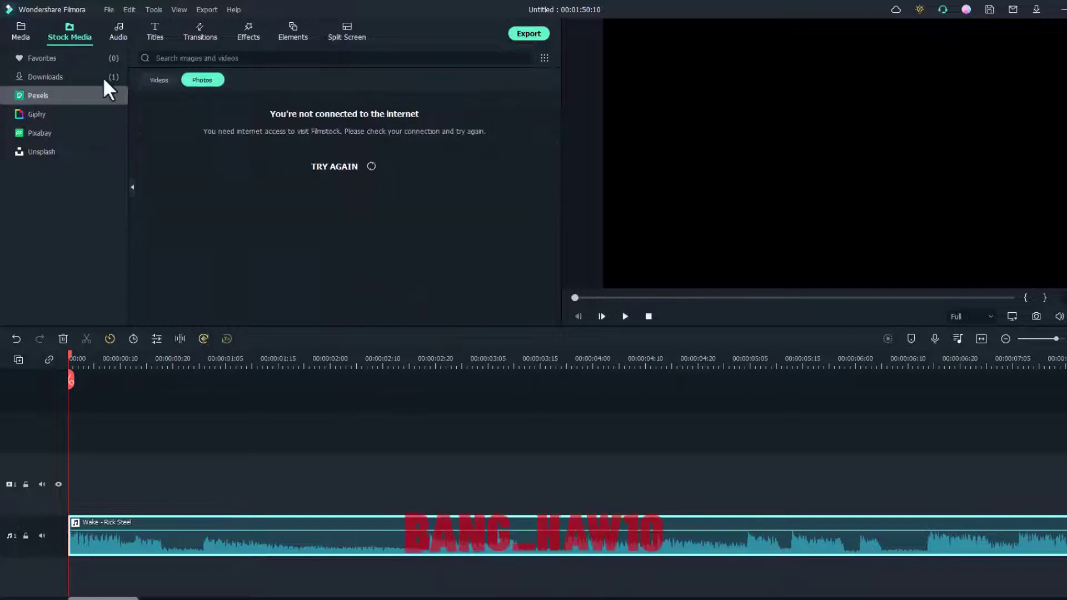
pyautogui.click(228, 59)
pyautogui.write('pemandang')
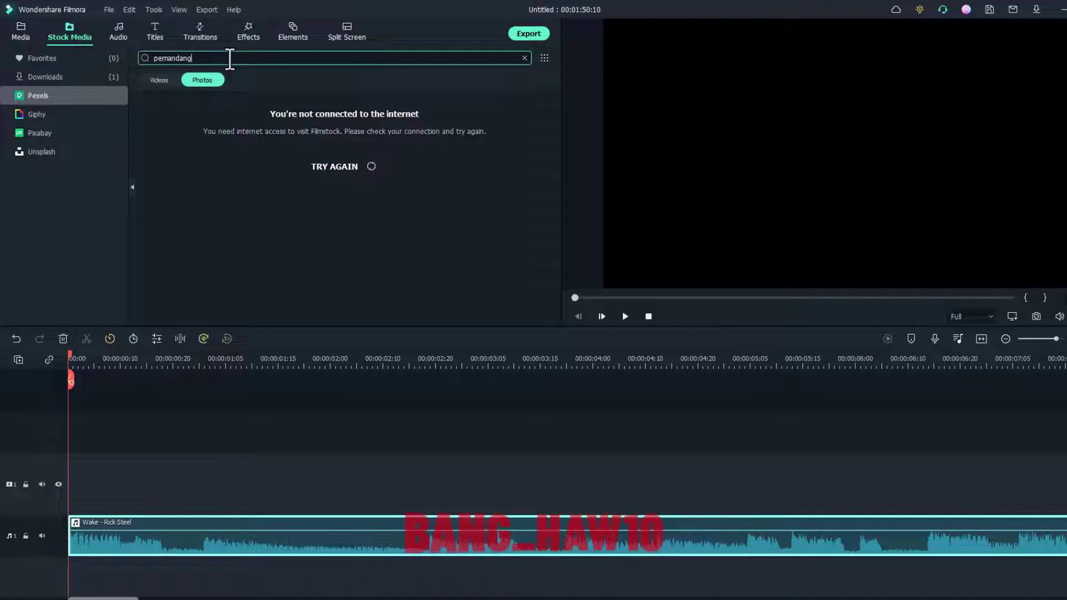
pyautogui.press('Return')
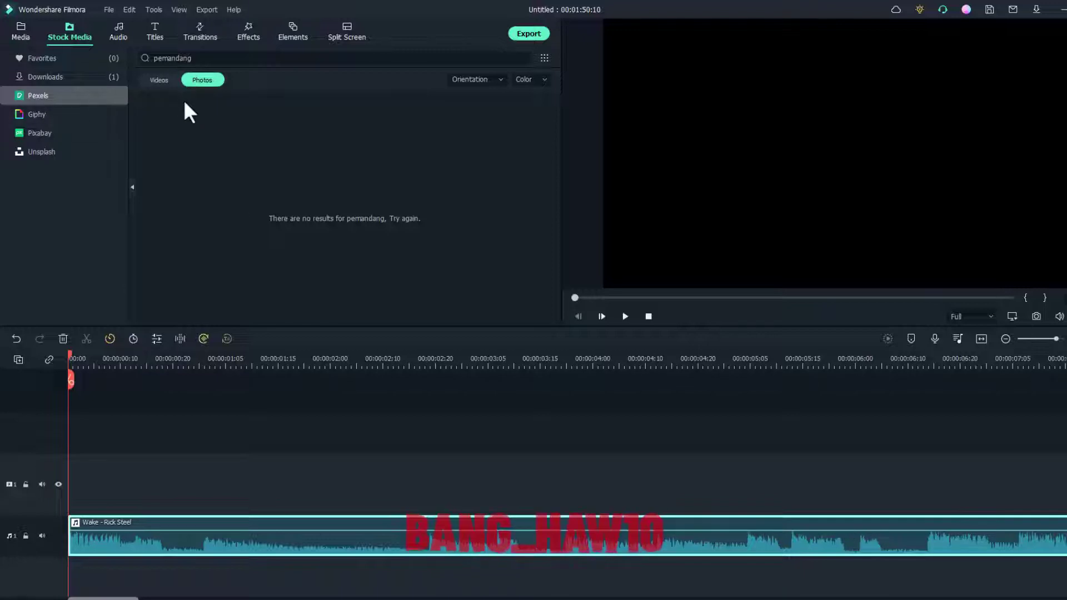
pyautogui.click(154, 83)
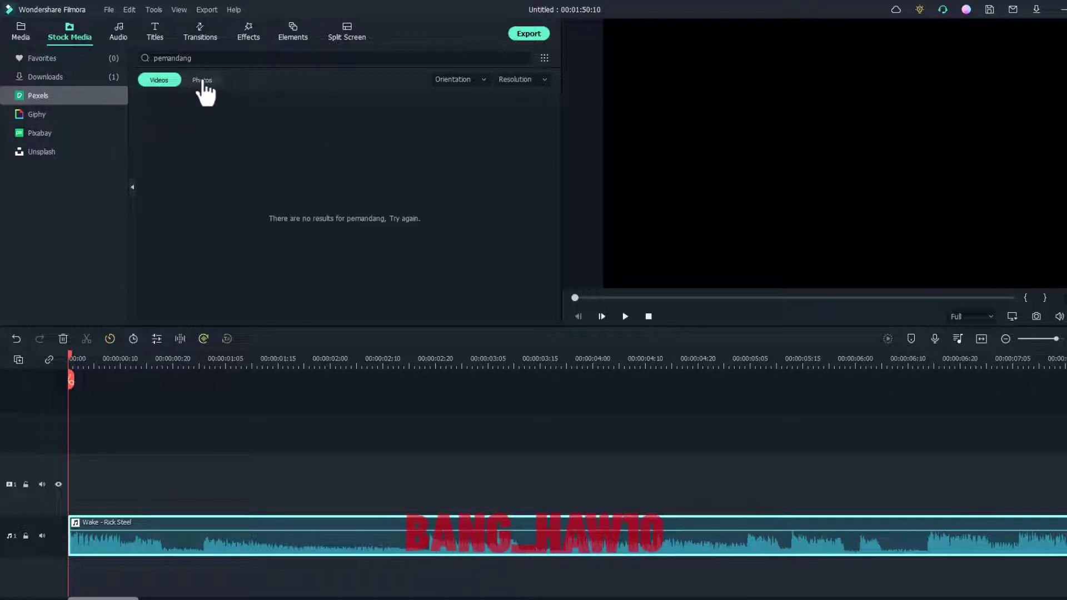
pyautogui.click(59, 132)
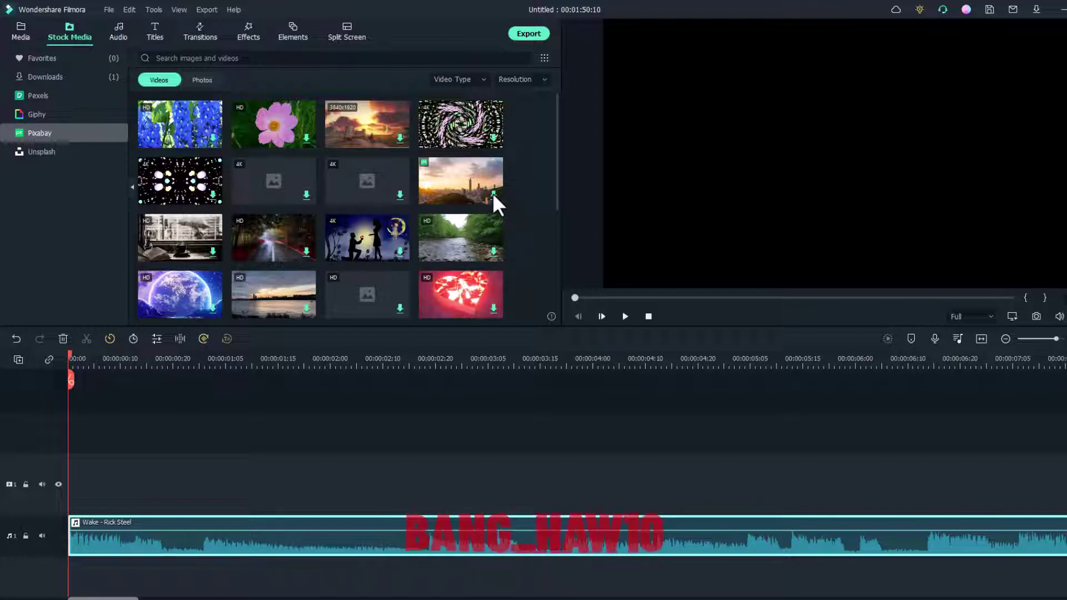
# Step: Download the Pixabay river clip and add it to the video track, choosing 1920 x 1080 29.97fps under Match to Media
pyautogui.scroll(-5, 497, 244)
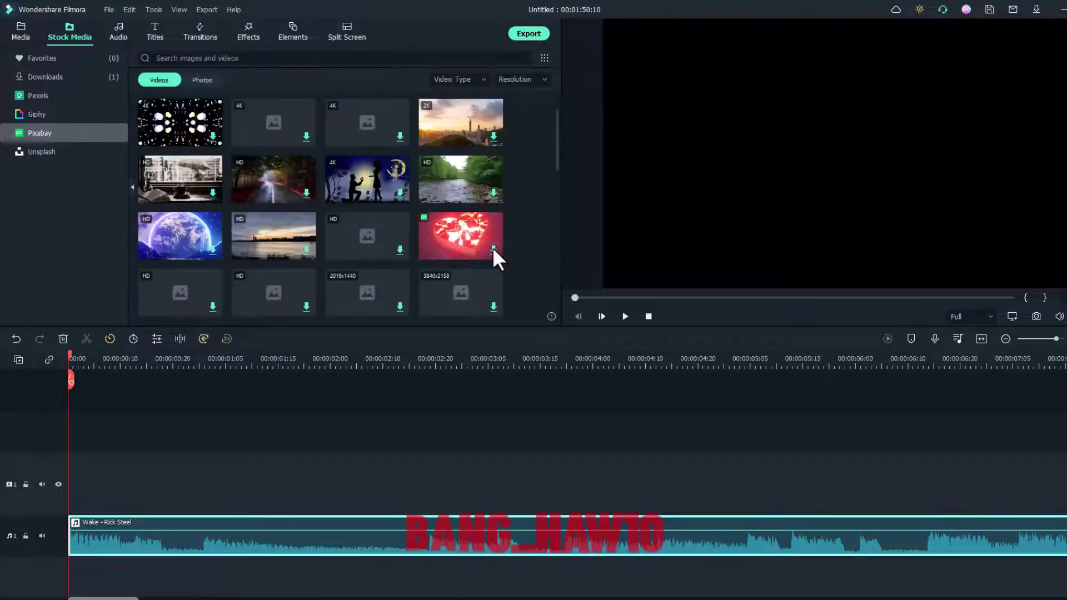
pyautogui.click(492, 194)
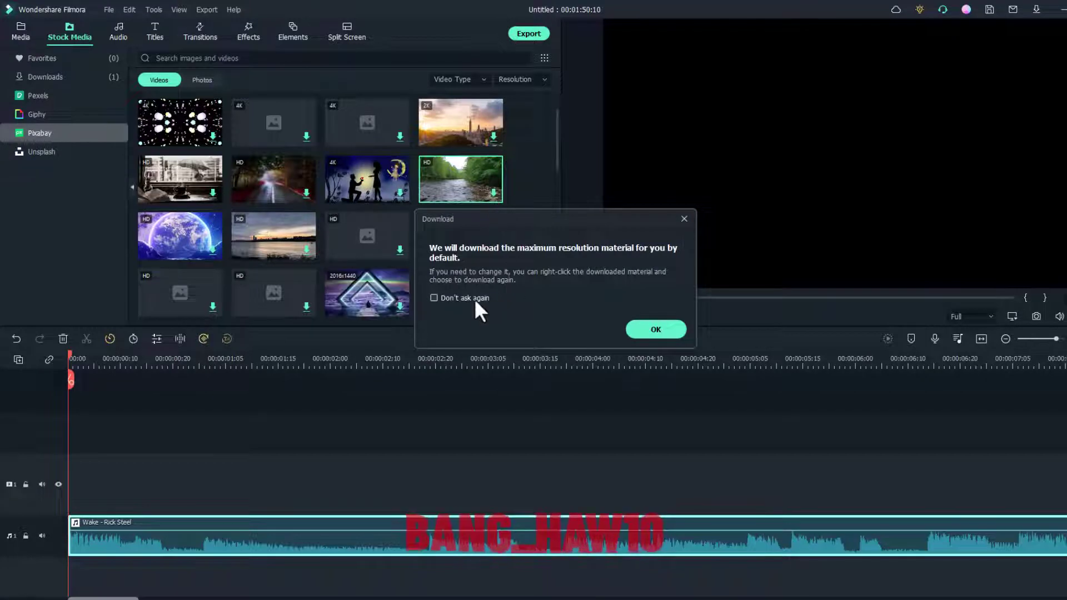
pyautogui.click(649, 327)
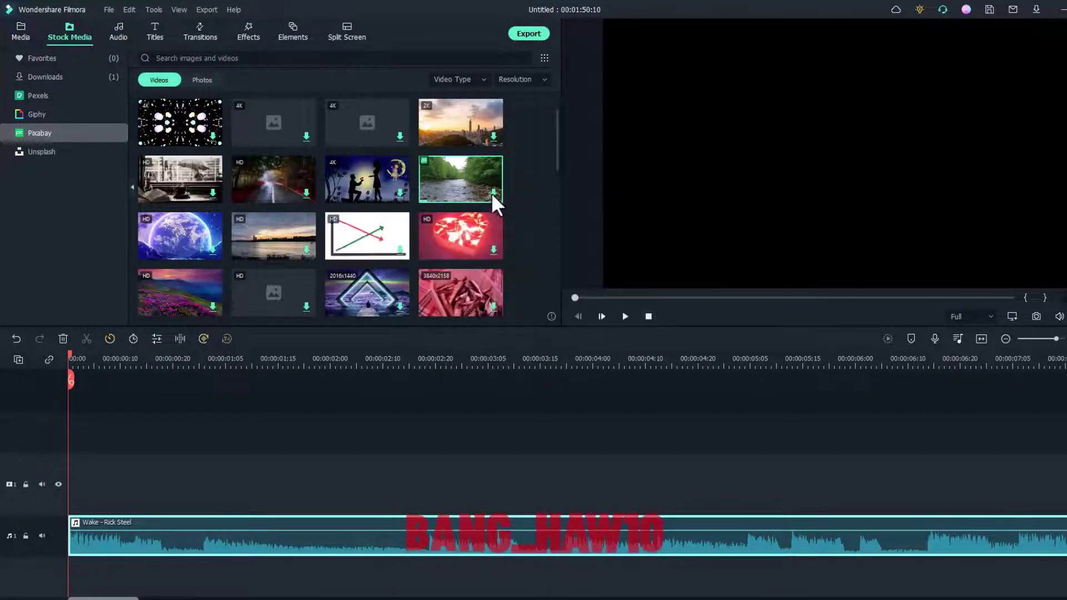
pyautogui.click(456, 189)
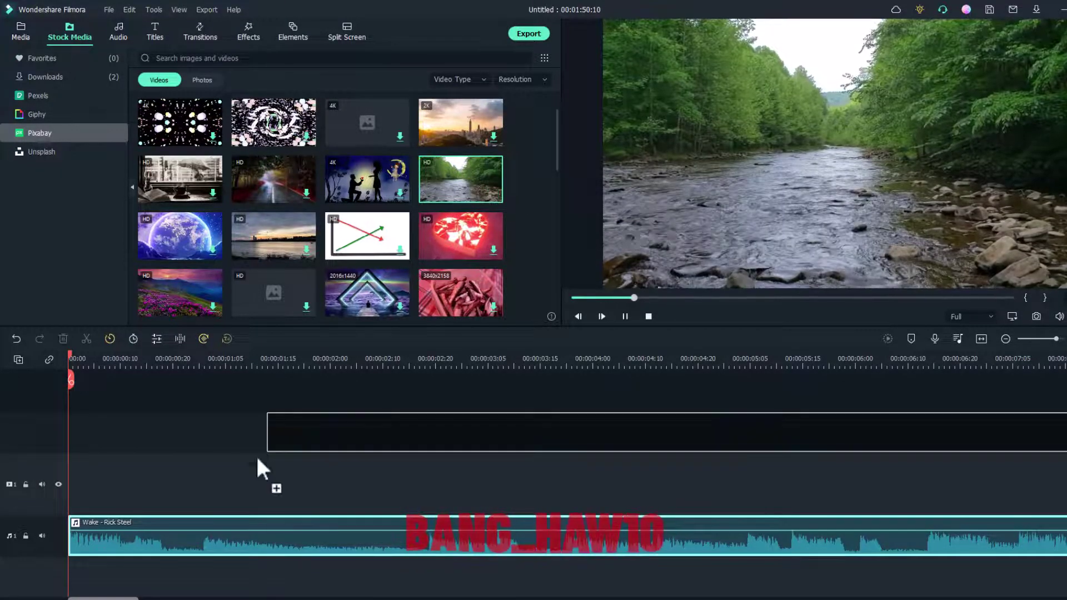
pyautogui.moveTo(472, 180); pyautogui.dragTo(75, 478)
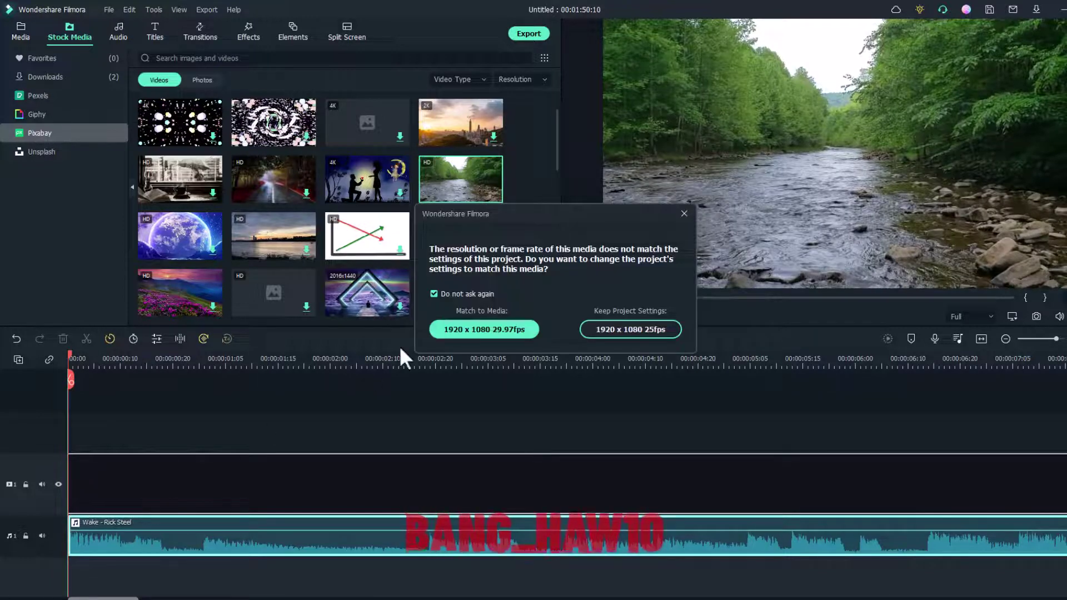
pyautogui.click(495, 329)
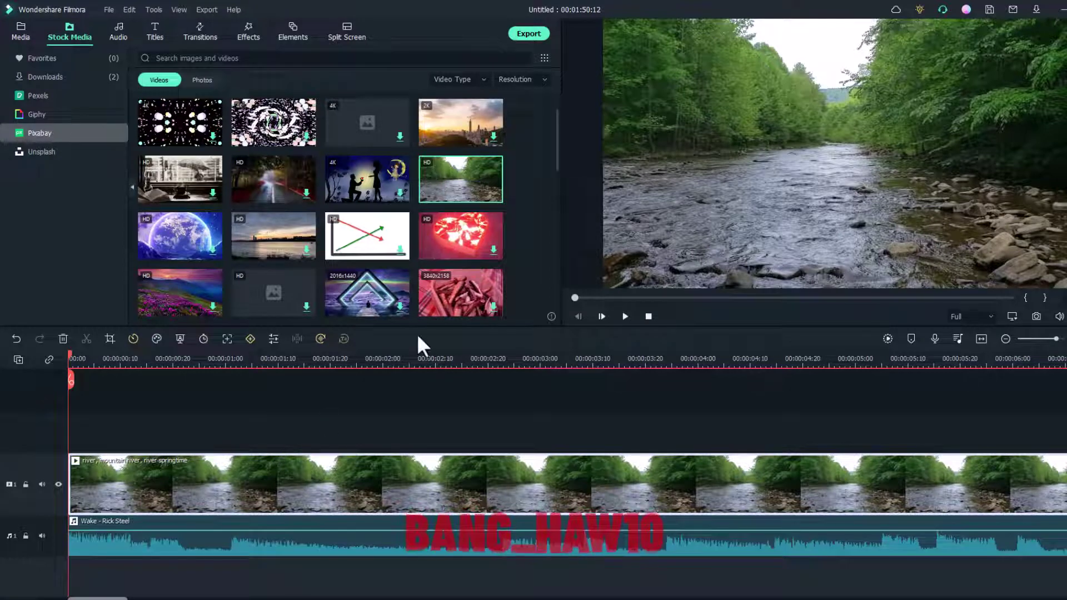
# Step: Add the Iridescent Circle 3 audio visualizer above the river clip, preview it, and raise the song volume slightly
pyautogui.click(246, 39)
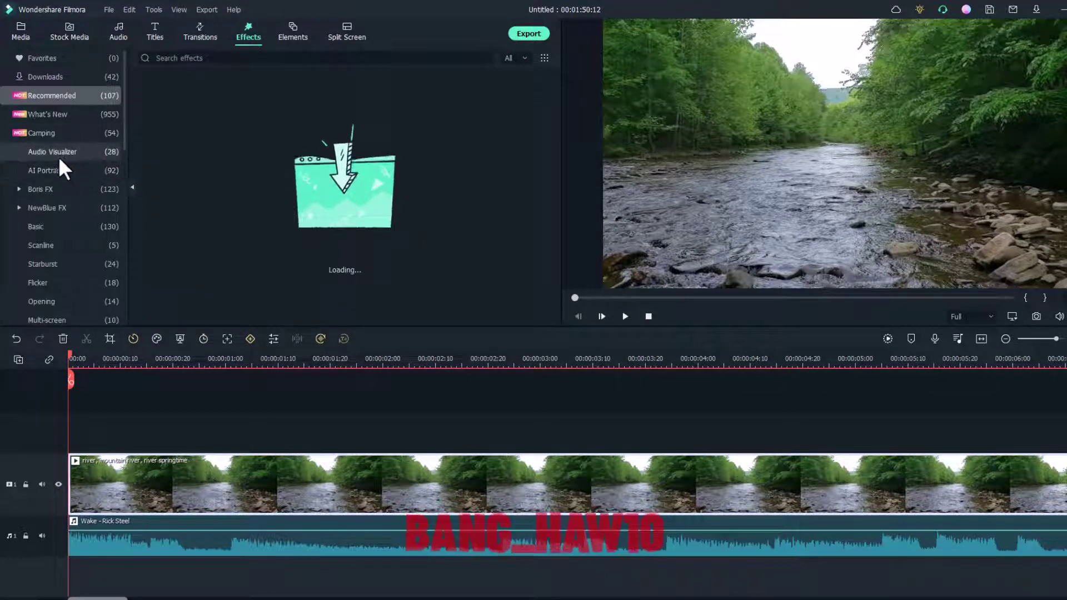
pyautogui.click(76, 156)
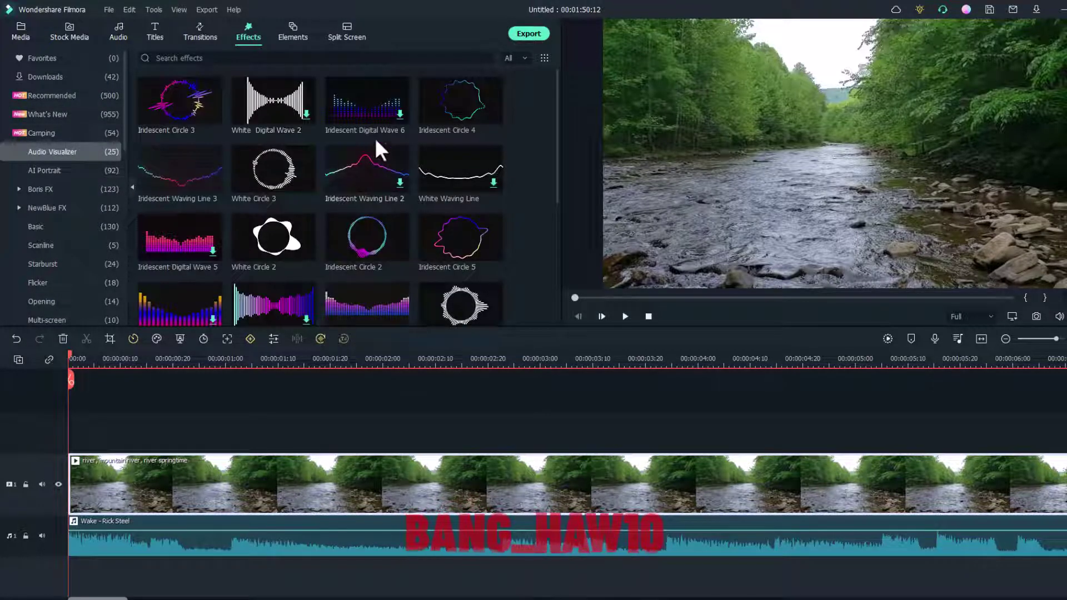
pyautogui.moveTo(191, 108)
pyautogui.mouseDown()
pyautogui.moveTo(132, 409)
pyautogui.moveTo(75, 429)
pyautogui.mouseUp()
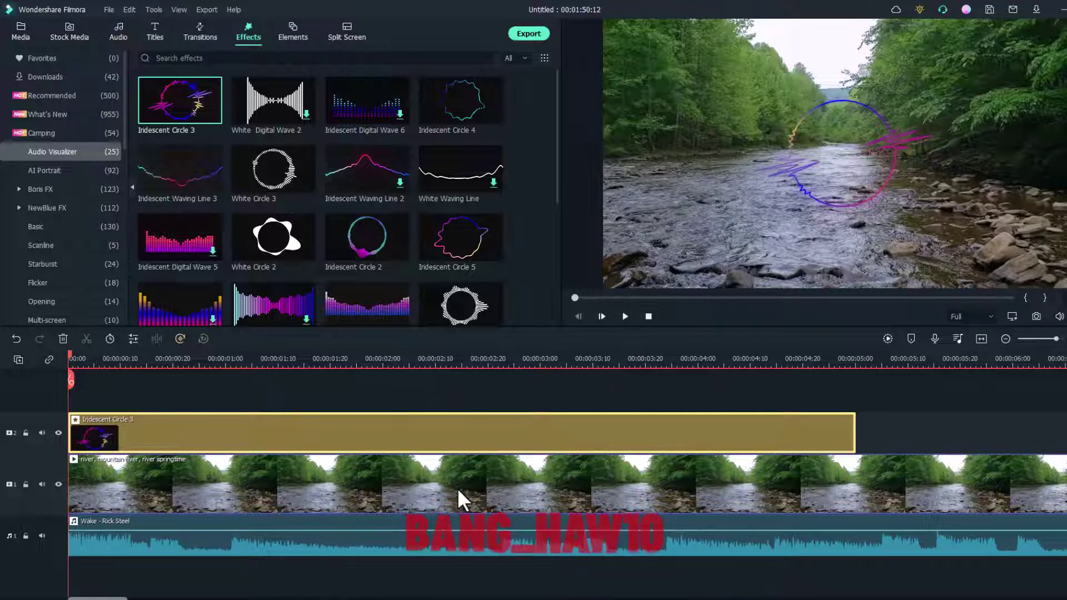
pyautogui.click(624, 316)
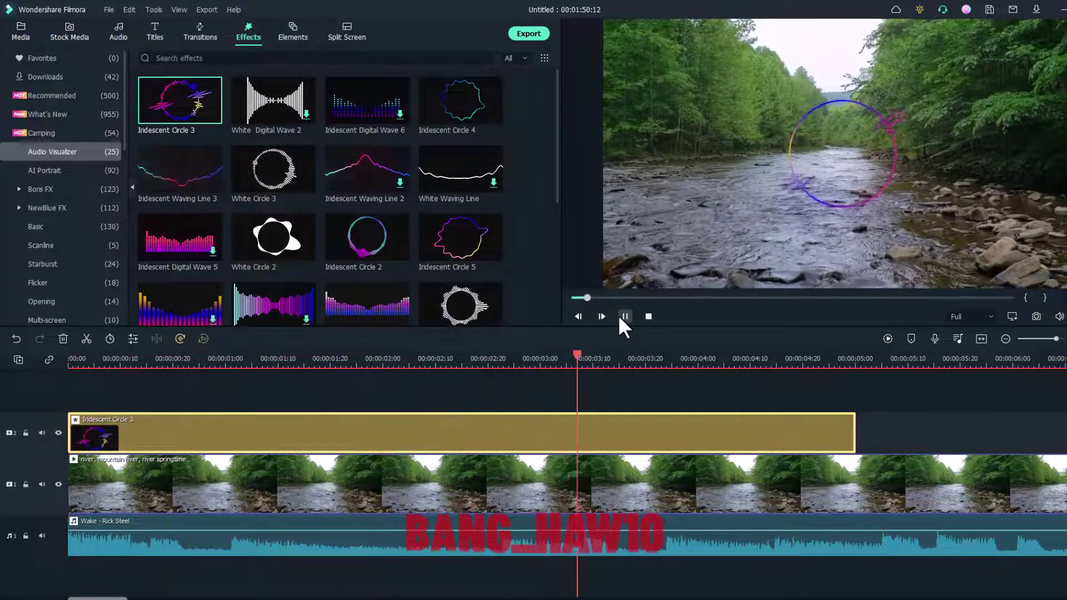
pyautogui.click(619, 319)
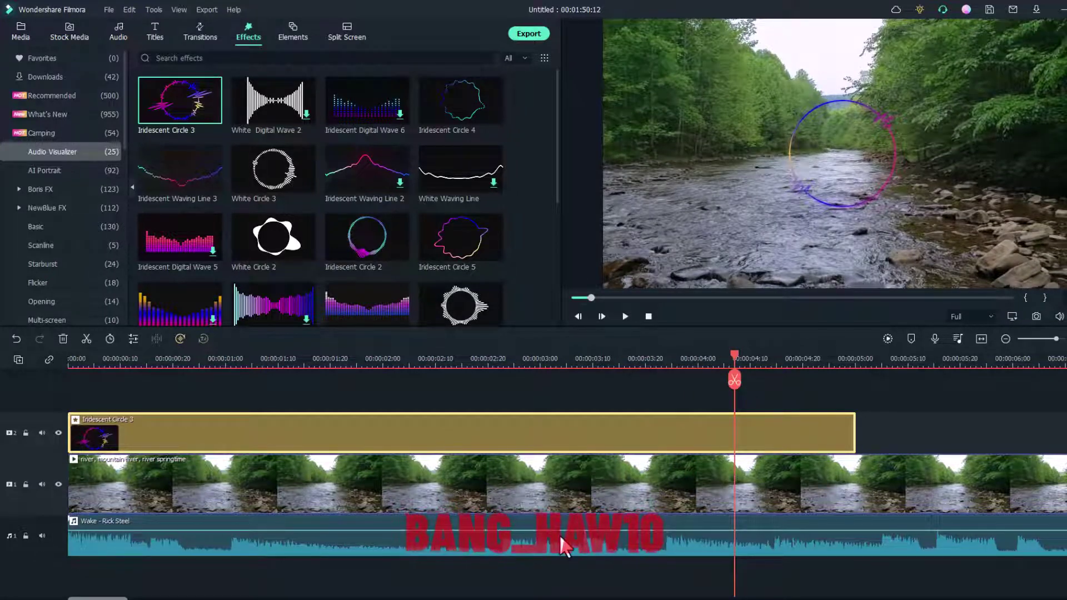
pyautogui.moveTo(560, 531); pyautogui.dragTo(560, 530)
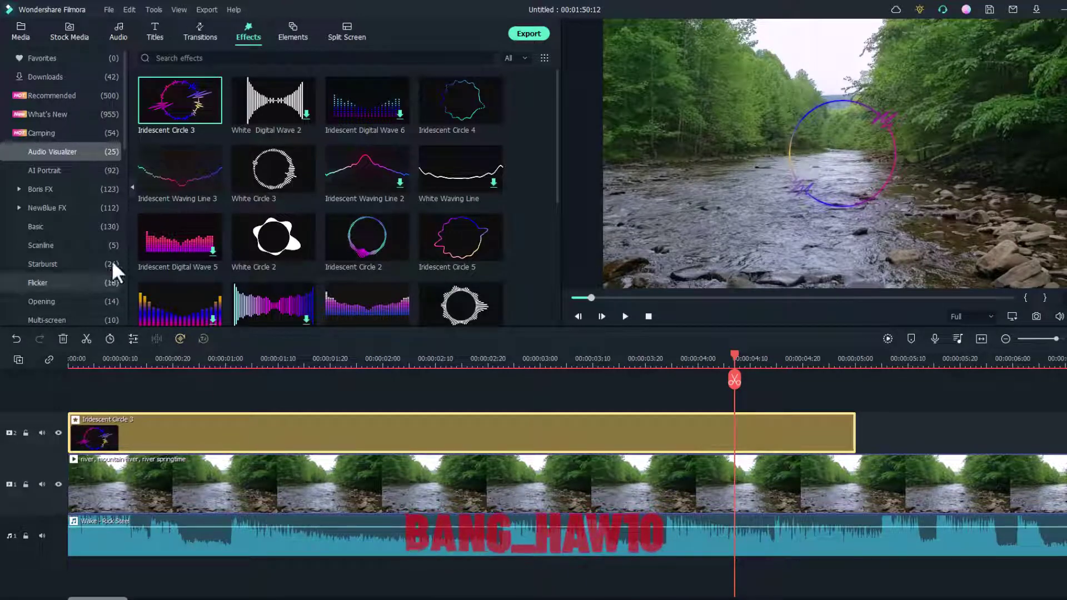
# Step: Place the jj proj logo from Project Media on a new top track starting at 00:00
pyautogui.click(20, 31)
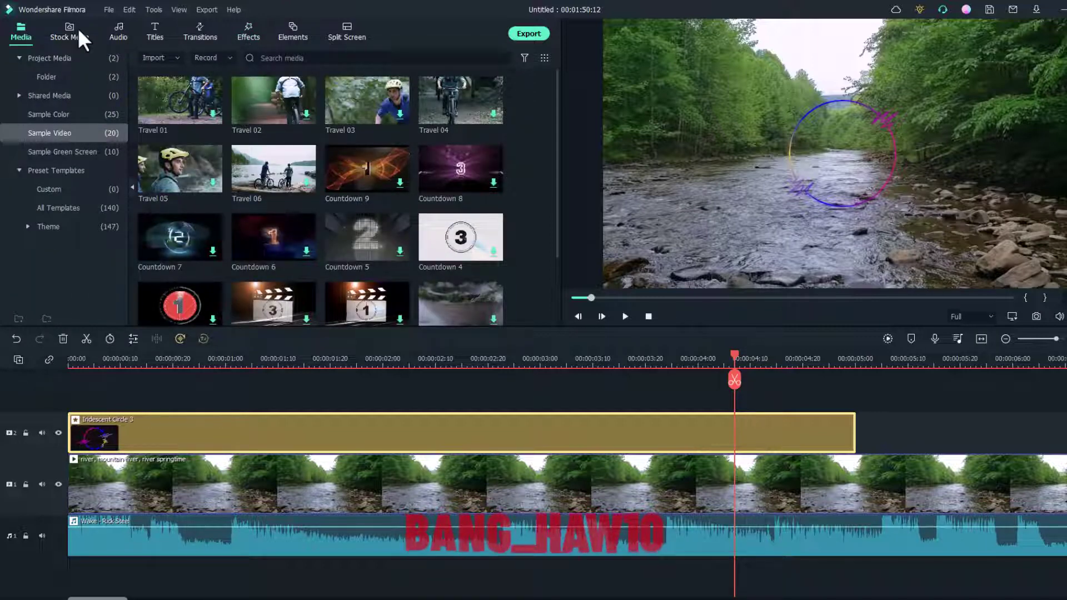
pyautogui.click(81, 76)
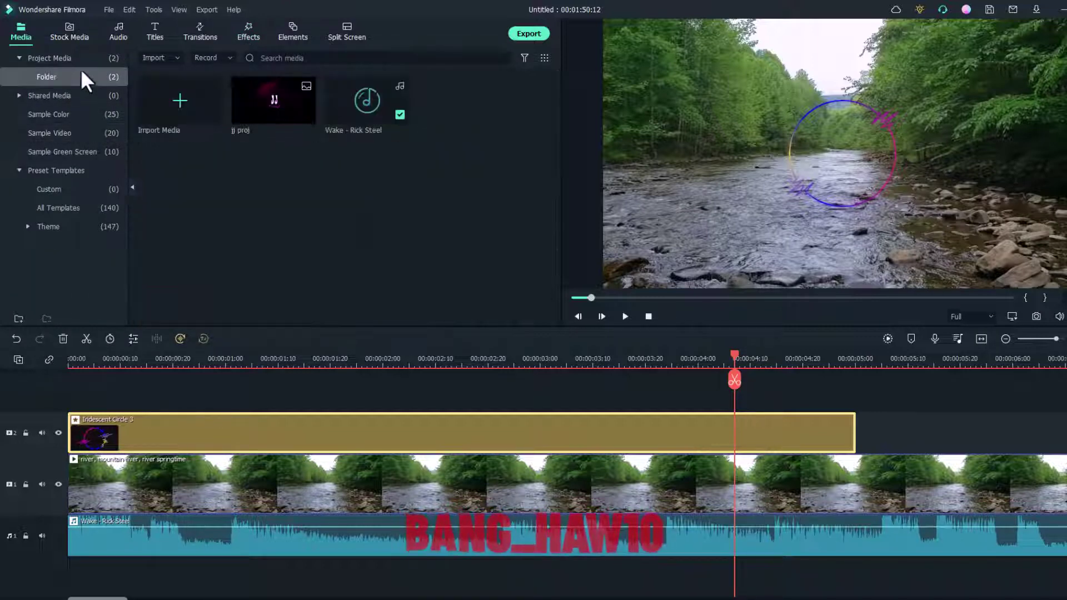
pyautogui.click(81, 60)
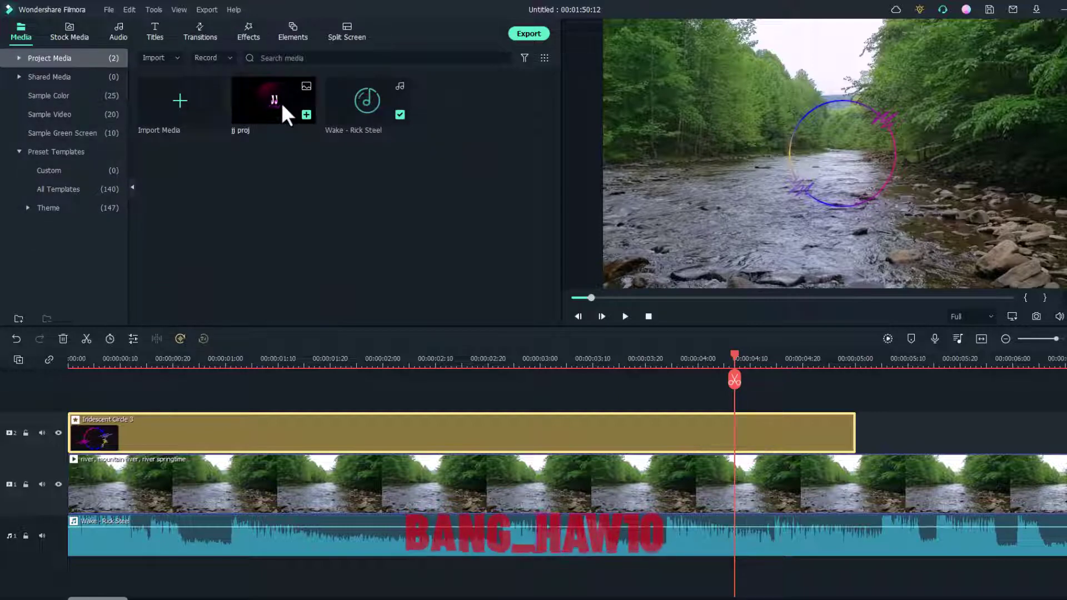
pyautogui.moveTo(281, 103); pyautogui.dragTo(243, 411)
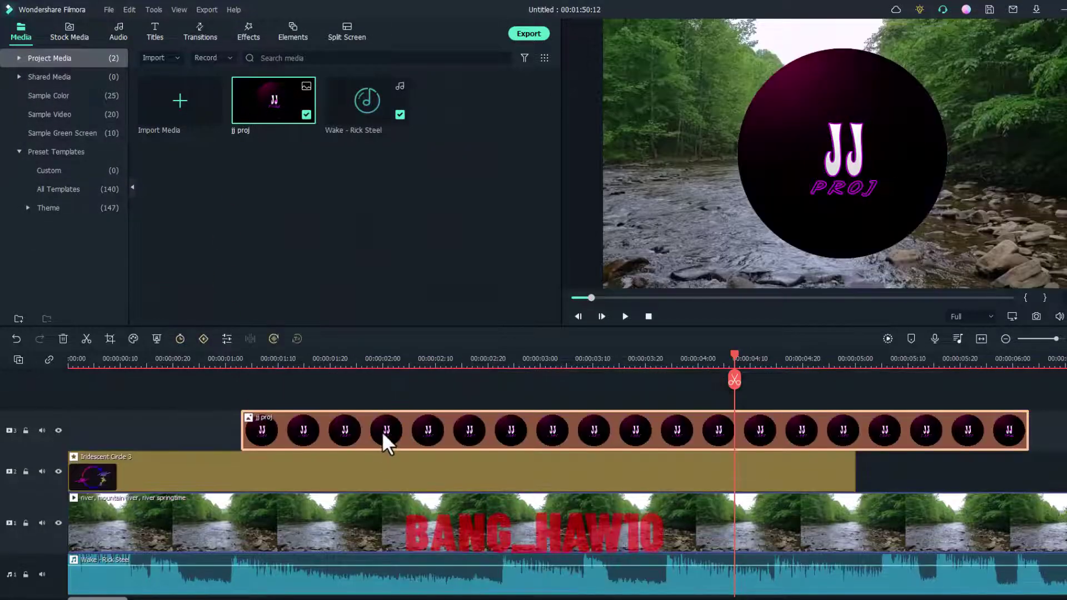
pyautogui.moveTo(382, 431); pyautogui.dragTo(213, 429)
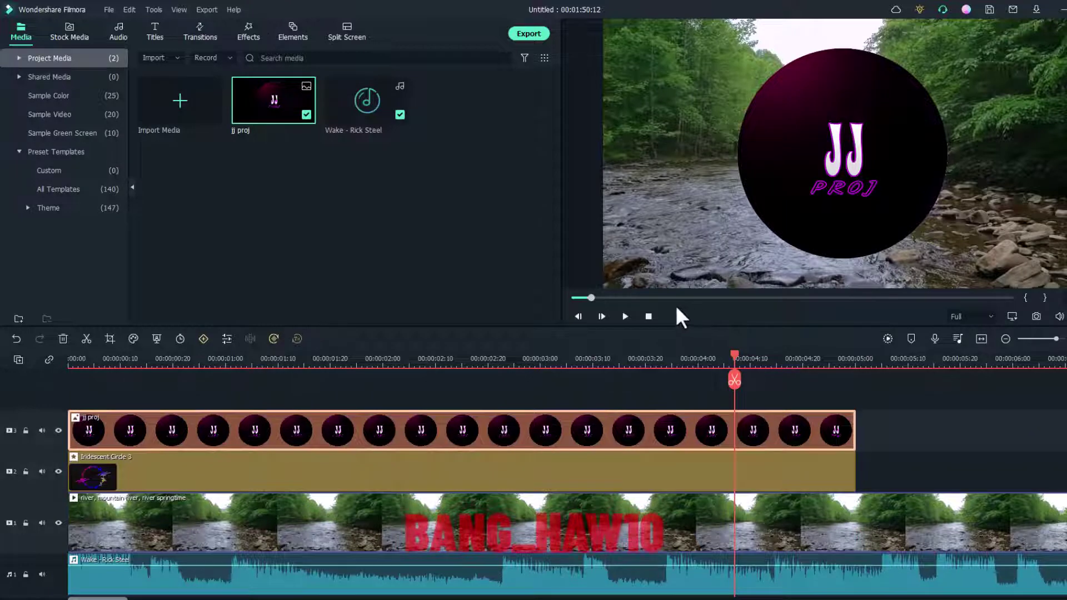
pyautogui.click(862, 212)
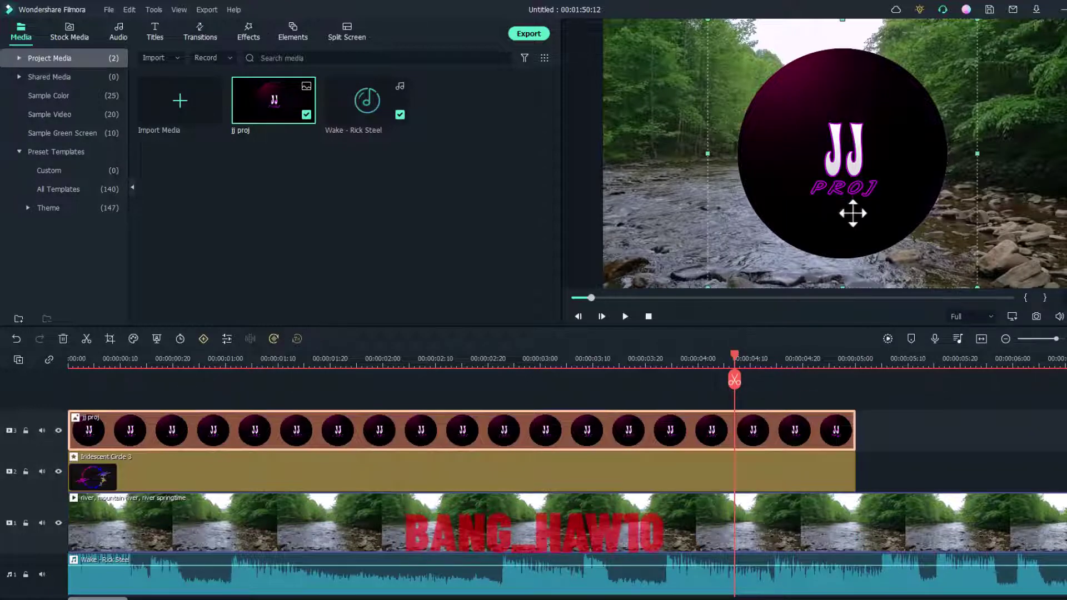
pyautogui.doubleClick(523, 426)
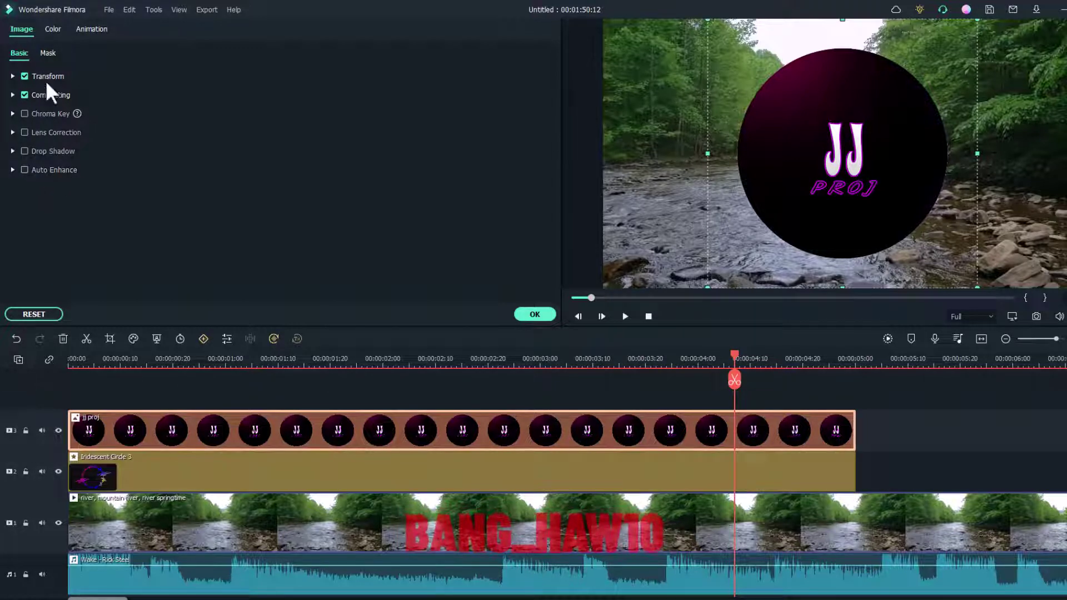
# Step: Apply a Circle mask to the jj proj logo, narrow it into a round shape, and add a mask keyframe
pyautogui.click(47, 54)
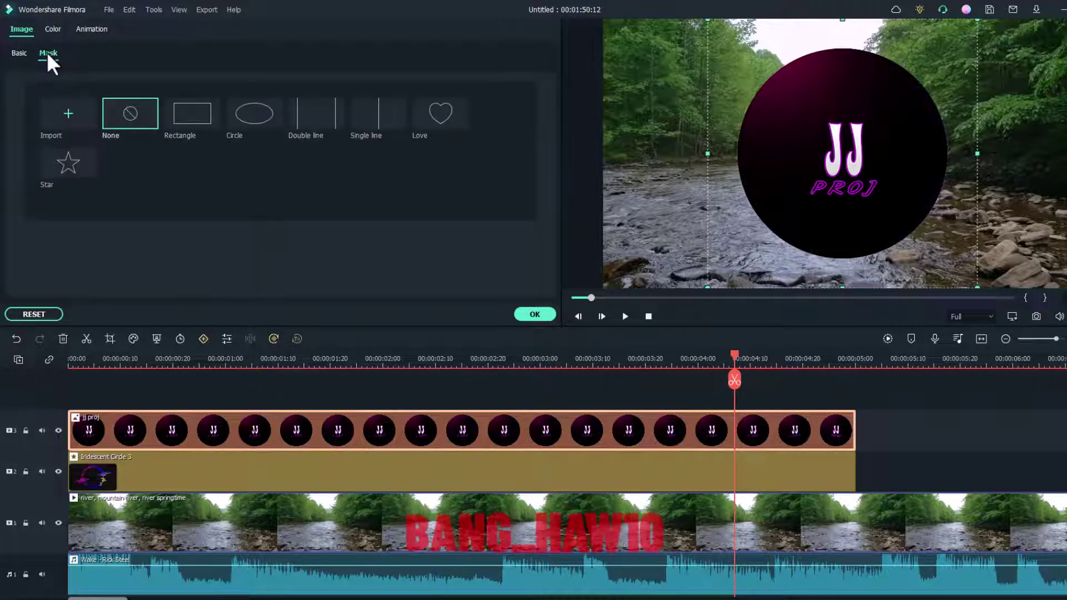
pyautogui.click(258, 115)
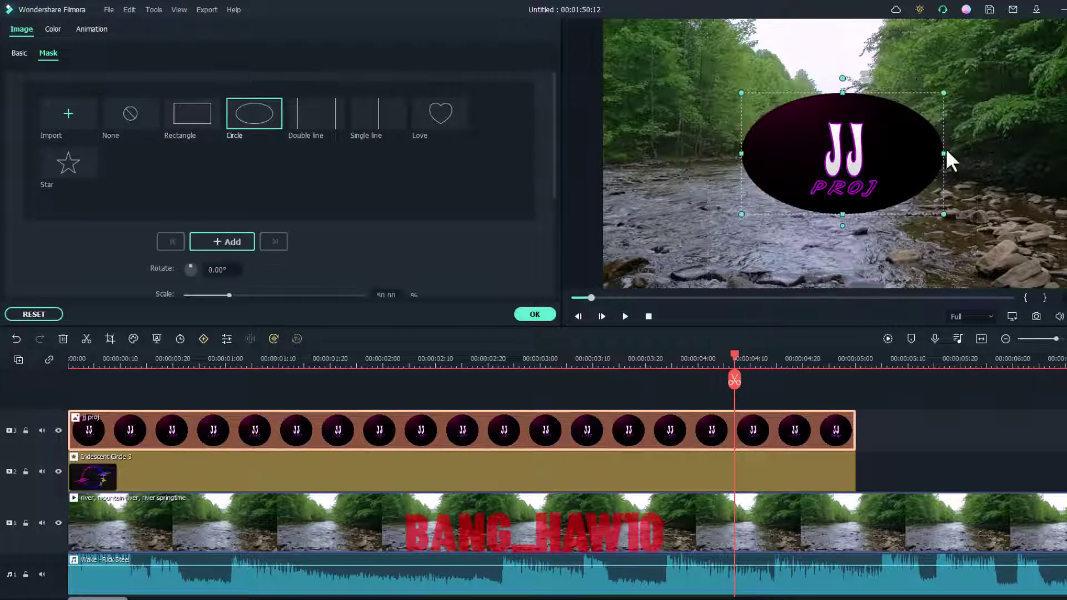
pyautogui.moveTo(943, 154); pyautogui.dragTo(889, 156)
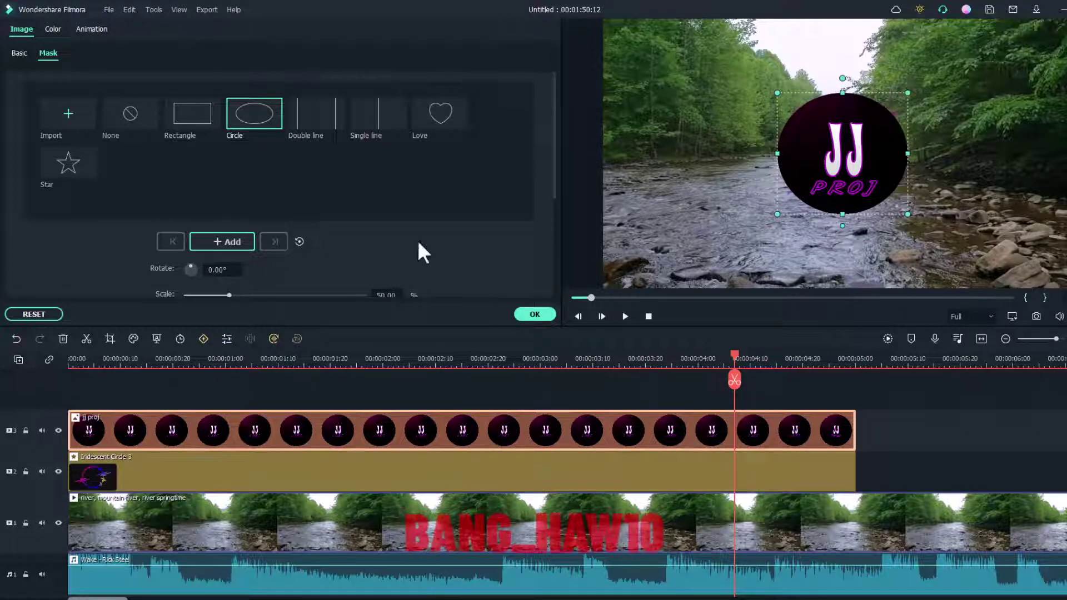
pyautogui.click(233, 241)
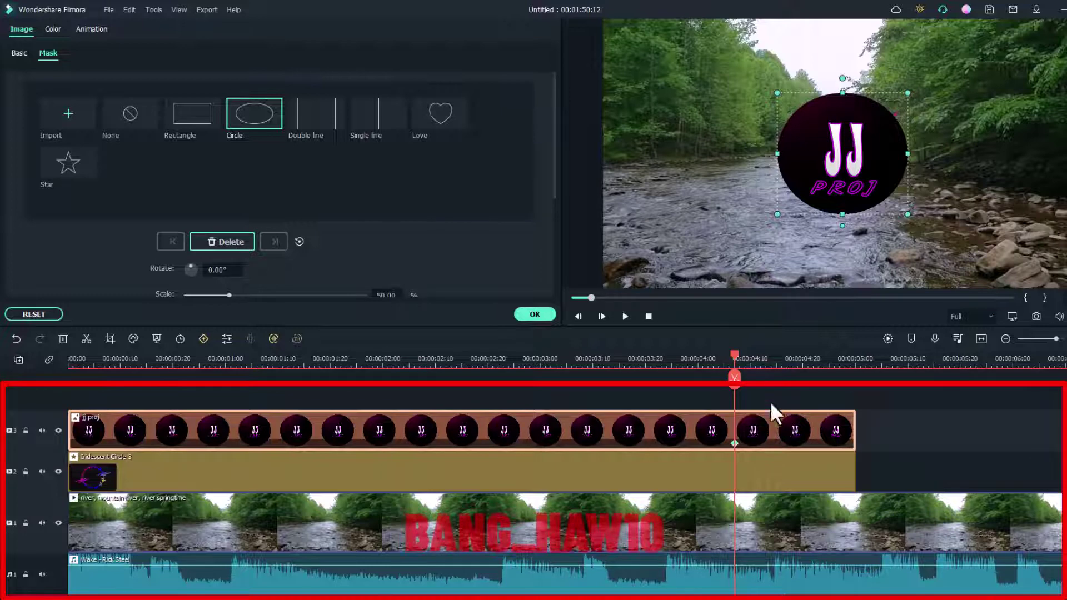
# Step: Move the mask keyframe to the clip start, shrink the logo, and set the mask scale to about 43.55%
pyautogui.moveTo(734, 443); pyautogui.dragTo(78, 443)
pyautogui.click(73, 442)
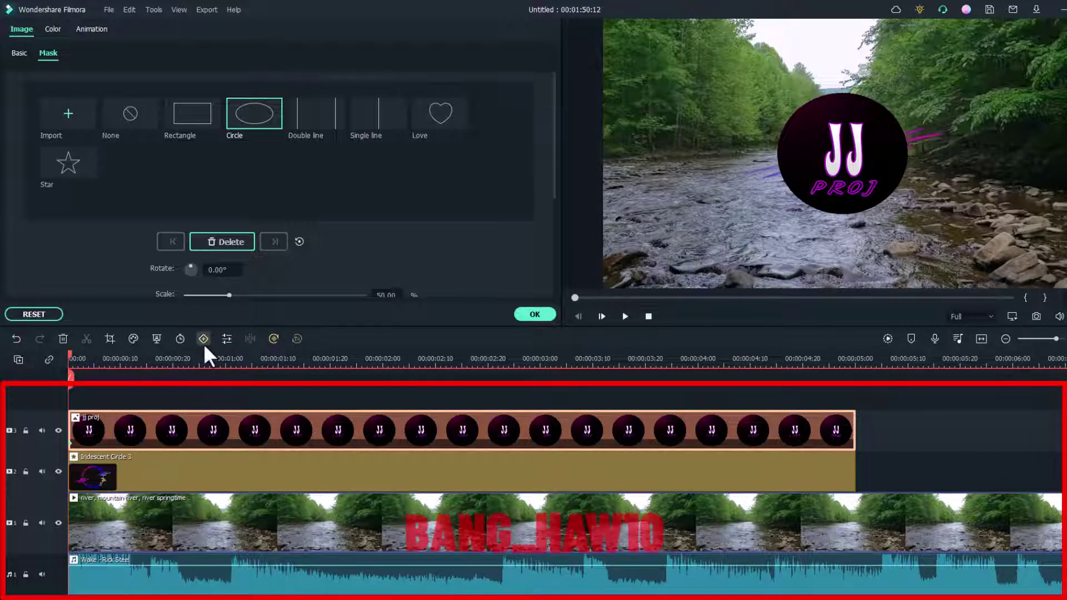
pyautogui.click(825, 139)
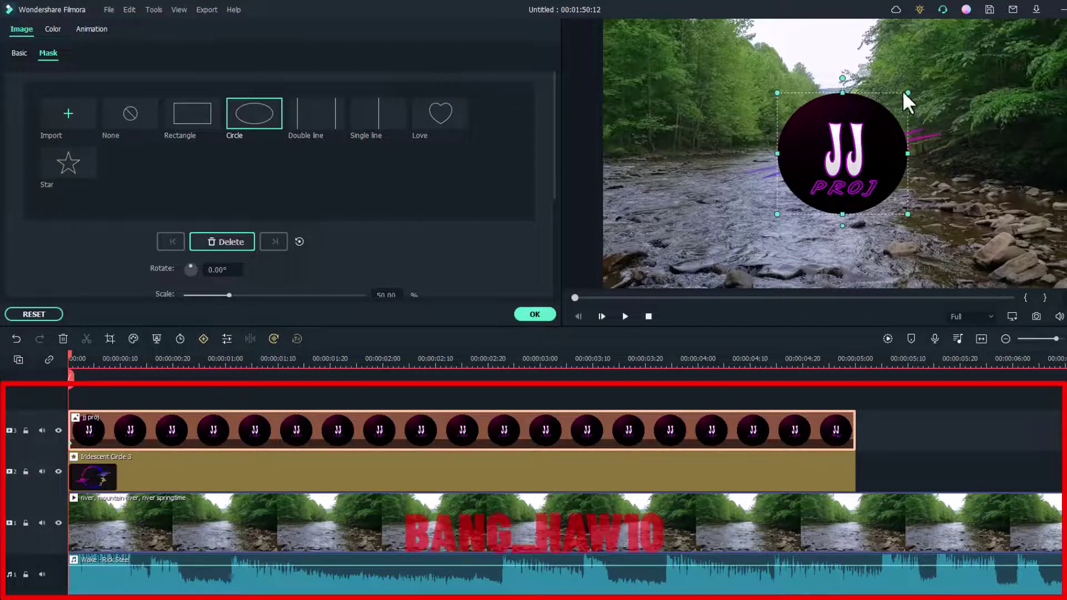
pyautogui.moveTo(907, 91); pyautogui.dragTo(883, 103)
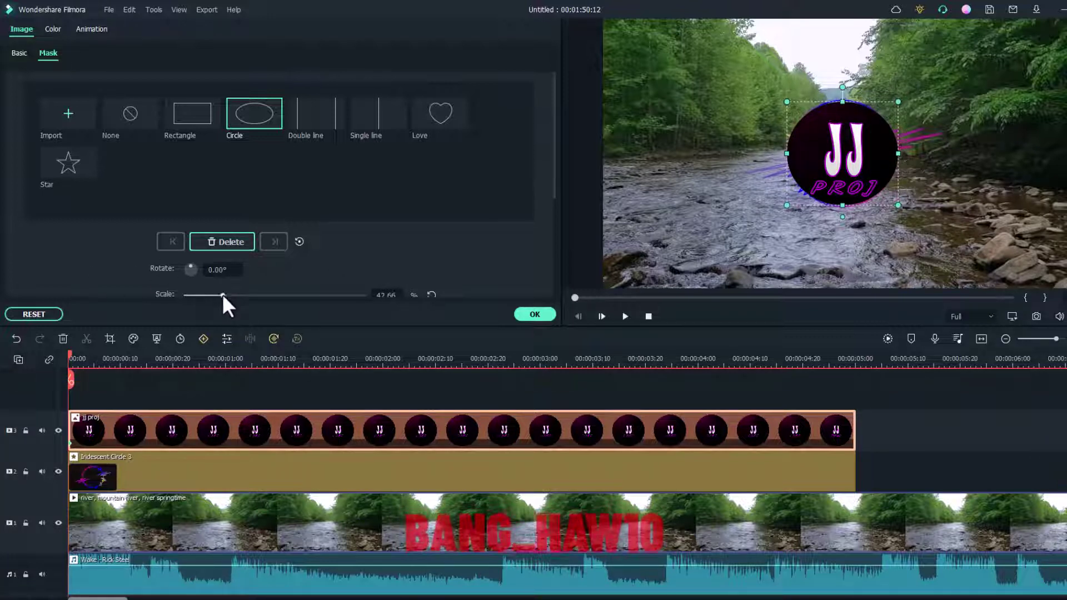
pyautogui.moveTo(222, 294); pyautogui.dragTo(224, 294)
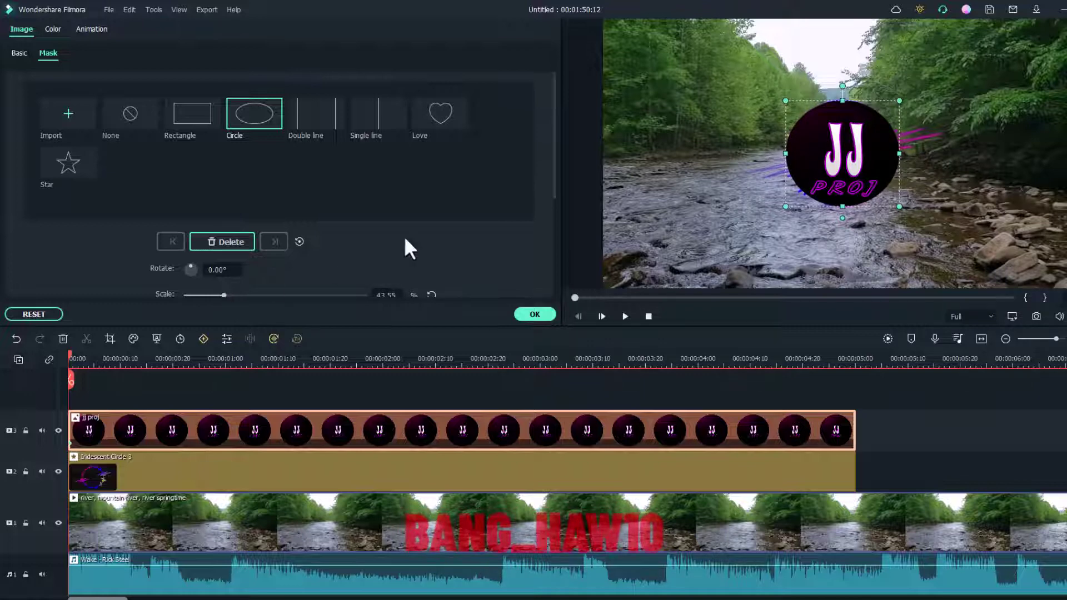
# Step: Play back the masked logo over the visualizer, then select the river clip to show its Basic video settings
pyautogui.click(623, 317)
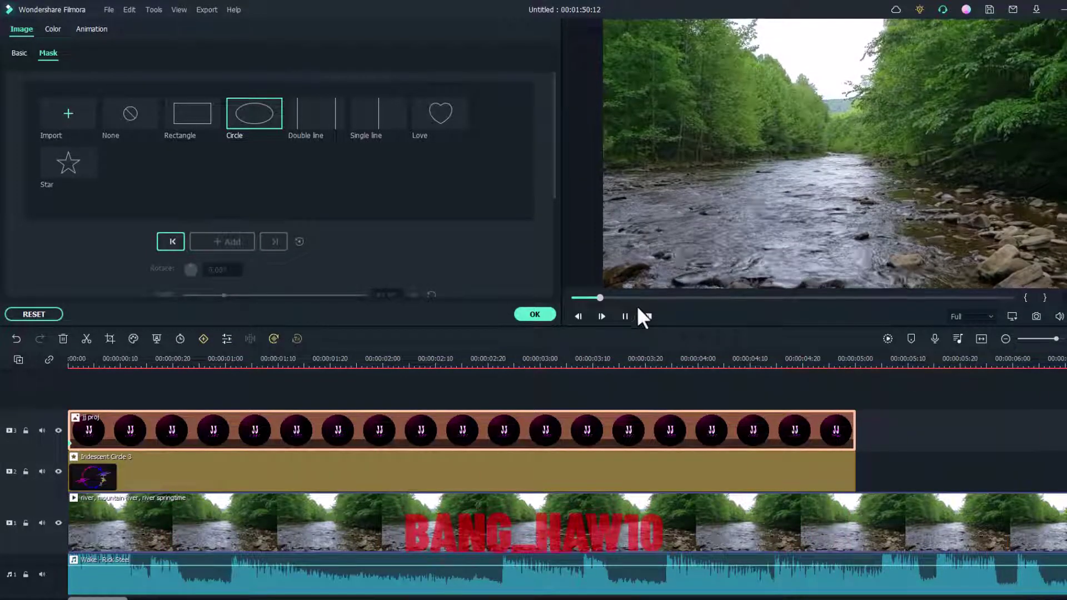
pyautogui.click(648, 317)
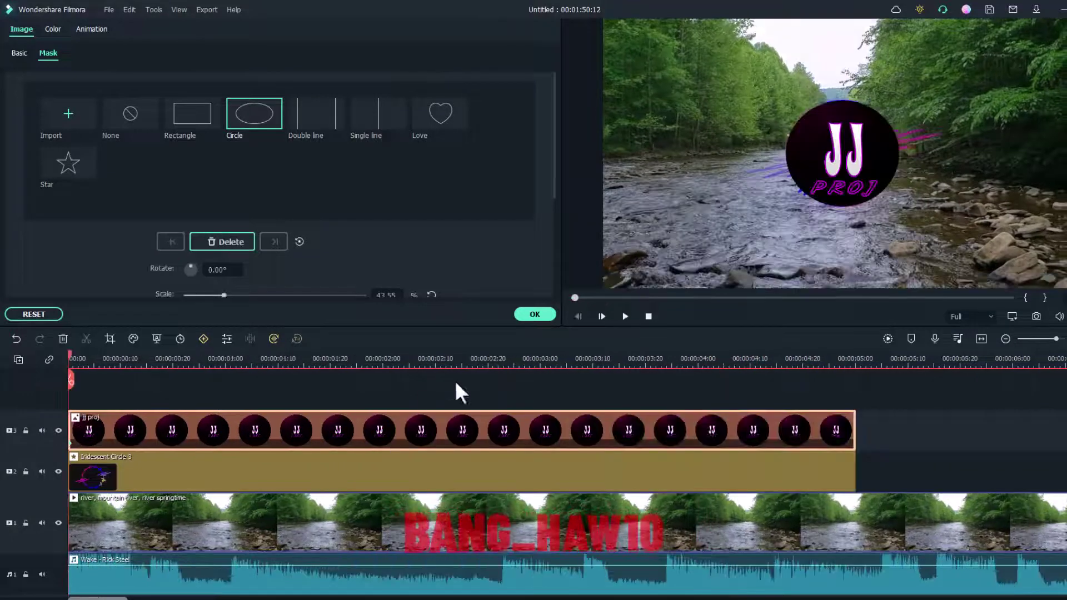
pyautogui.rightClick(528, 514)
pyautogui.press('Escape')
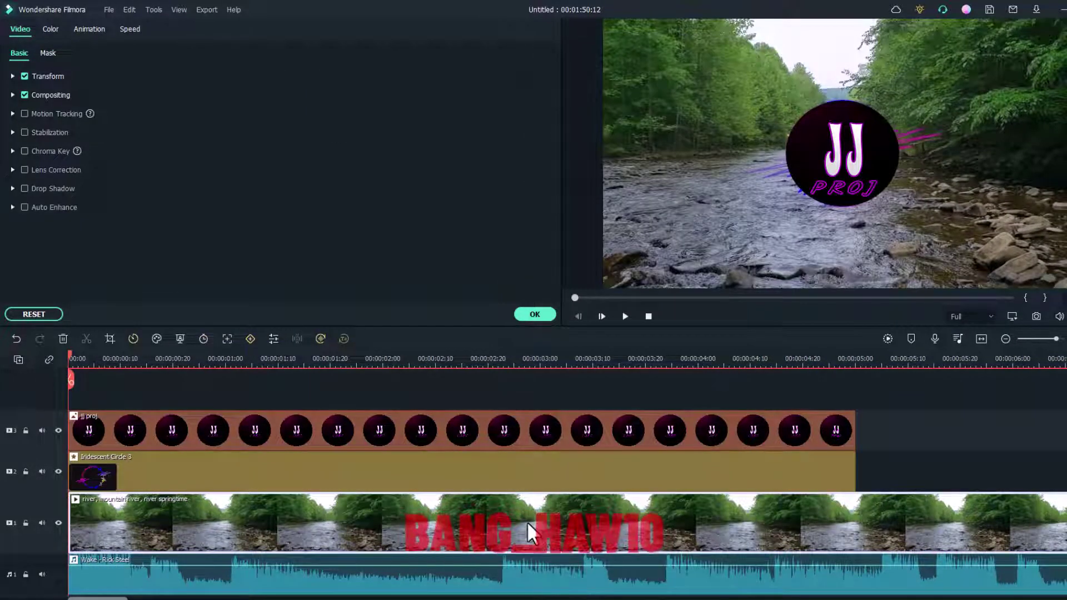